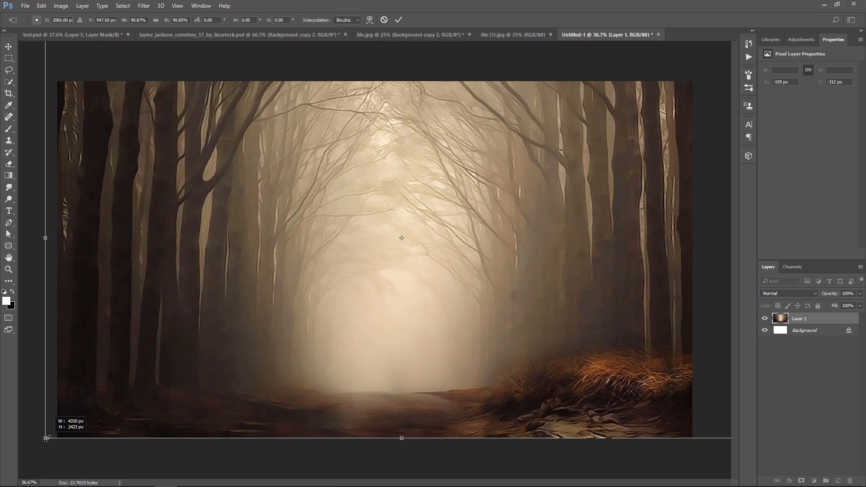
# - Scale the forest image on Layer 1 down to about 83% and position it over the canvas
pyautogui.moveTo(45, 438); pyautogui.dragTo(46, 438)
pyautogui.moveTo(351, 385); pyautogui.dragTo(331, 407)
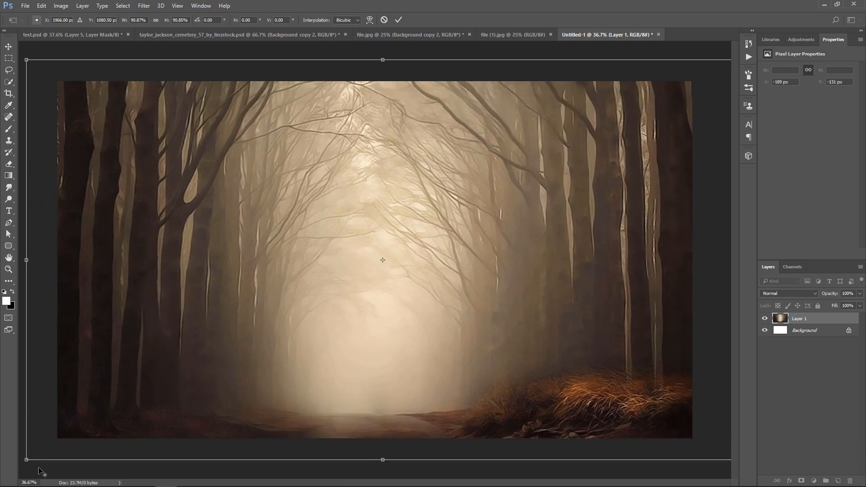
pyautogui.moveTo(27, 461); pyautogui.dragTo(59, 447)
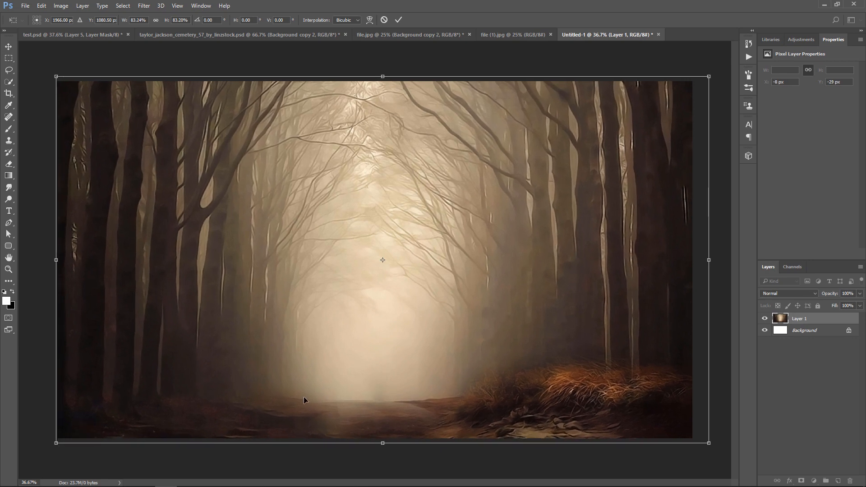
pyautogui.moveTo(304, 397); pyautogui.dragTo(306, 405)
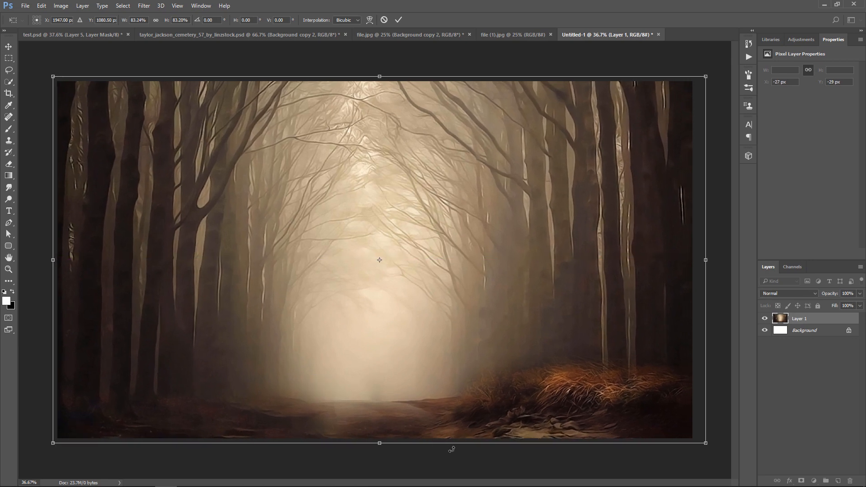
# - Nudge the forest image up about 22 px and left about 24 px
pyautogui.press('Up')
pyautogui.press('Up')
pyautogui.press('Up')
pyautogui.press('Up')
pyautogui.press('Up')
pyautogui.press('Up')
pyautogui.press('Up')
pyautogui.press('Up')
pyautogui.press('Up')
pyautogui.press('Up')
pyautogui.press('Up')
pyautogui.press('Up')
pyautogui.press('Up')
pyautogui.press('Up')
pyautogui.press('Up')
pyautogui.press('Up')
pyautogui.press('Up')
pyautogui.press('Up')
pyautogui.press('Up')
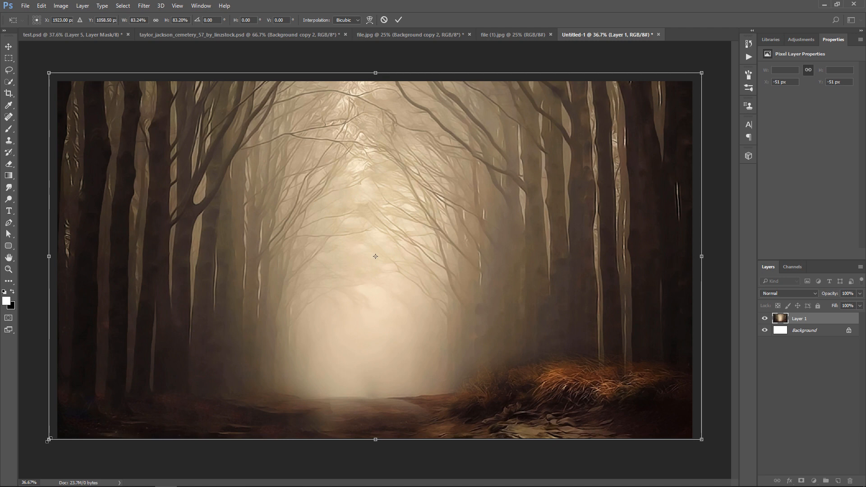
# - Scale the forest image to about 82%, nudge it down 16 px and apply the transformation
pyautogui.moveTo(48, 441); pyautogui.dragTo(55, 438)
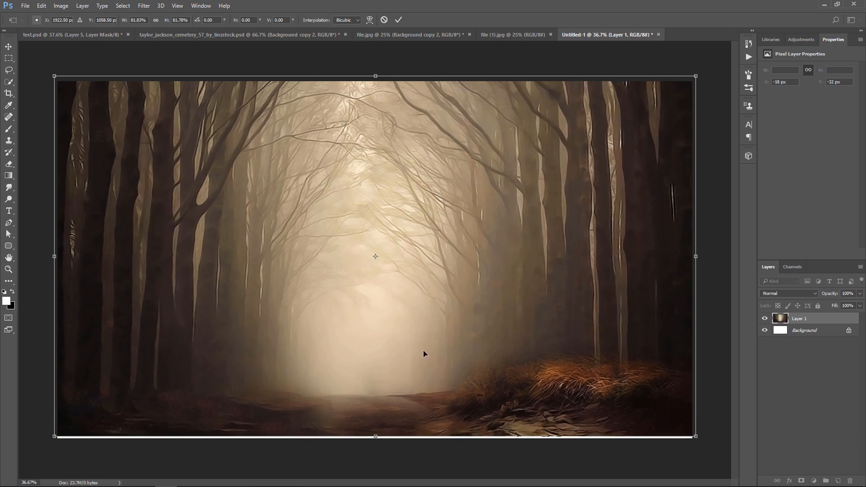
pyautogui.press('Down')
pyautogui.press('Down')
pyautogui.press('Down')
pyautogui.press('Down')
pyautogui.press('Down')
pyautogui.press('Down')
pyautogui.press('Down')
pyautogui.press('Down')
pyautogui.press('Down')
pyautogui.press('Down')
pyautogui.press('Down')
pyautogui.press('Down')
pyautogui.press('Down')
pyautogui.press('Down')
pyautogui.press('Down')
pyautogui.press('Down')
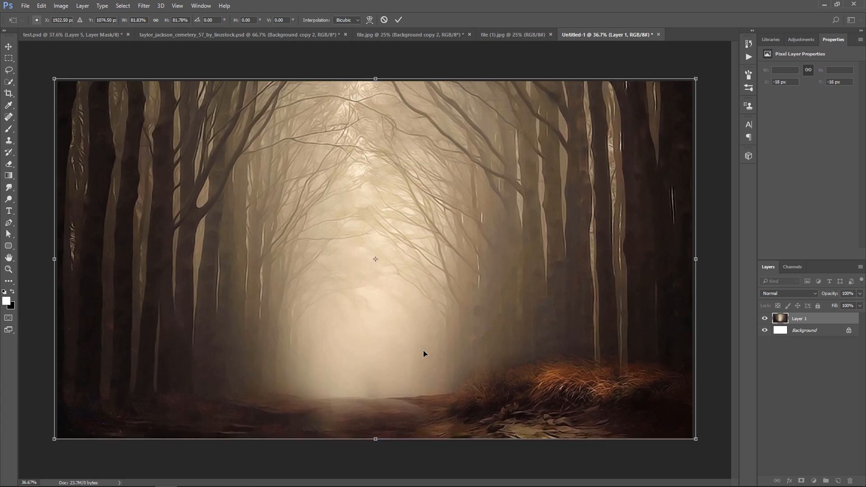
pyautogui.click(8, 46)
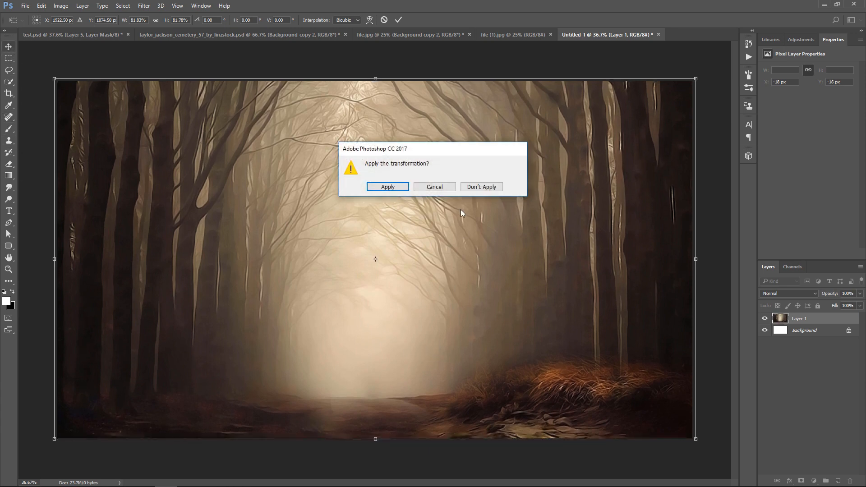
pyautogui.click(387, 187)
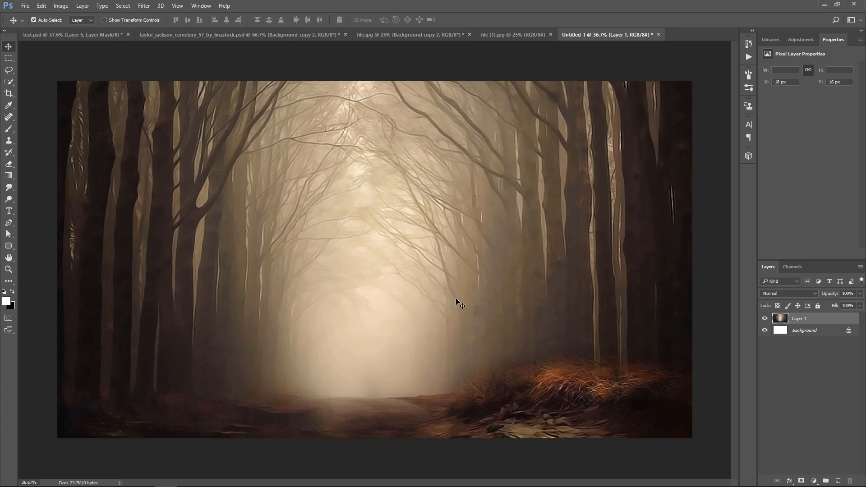
# - Copy the cut-out woman in the red cape from file.jpg into the Untitled-1 forest composition
pyautogui.click(765, 319)
pyautogui.click(765, 319)
pyautogui.click(522, 33)
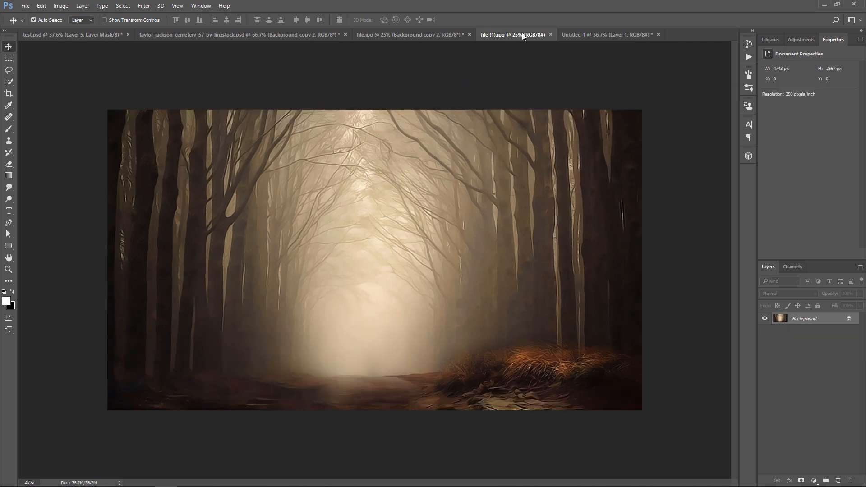
pyautogui.click(450, 33)
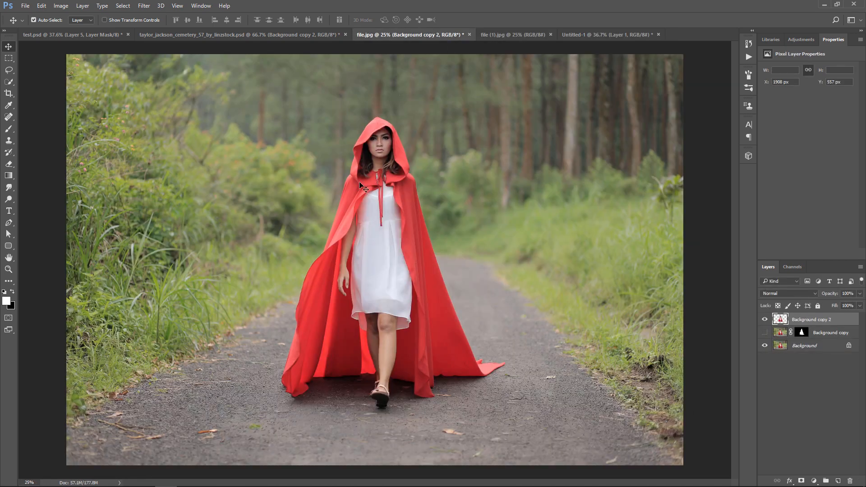
pyautogui.moveTo(397, 233); pyautogui.dragTo(389, 273)
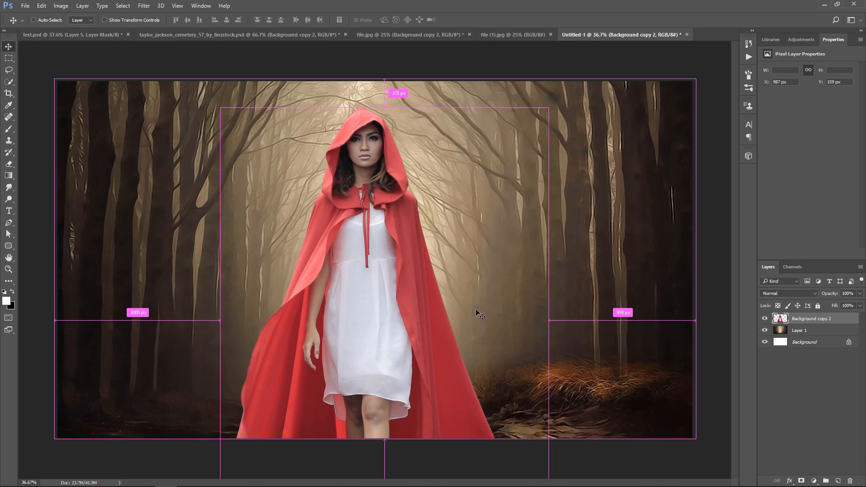
# - Scale the woman to about 16.5%, place her on the forest path in front of the glow, and nudge her down 8 px
pyautogui.hotkey('ctrl', 't')
pyautogui.moveTo(549, 108); pyautogui.dragTo(411, 287)
pyautogui.moveTo(389, 315); pyautogui.dragTo(380, 351)
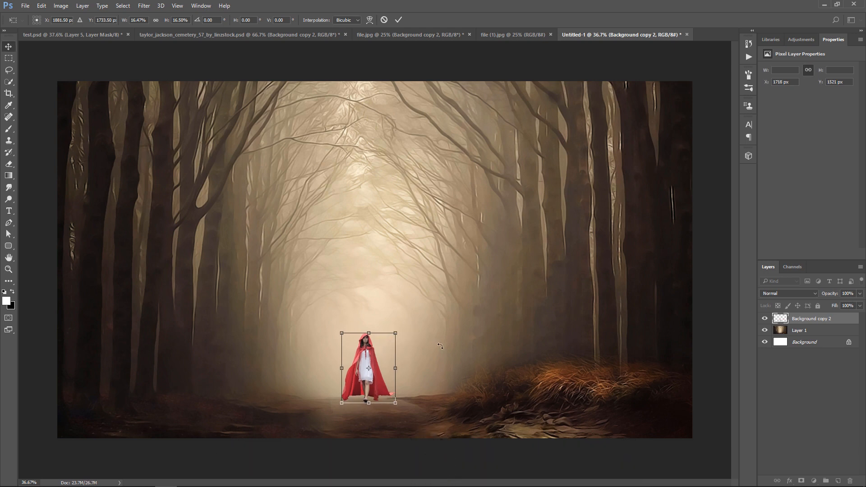
pyautogui.press('Return')
pyautogui.press('Down')
pyautogui.press('Down')
pyautogui.press('Down')
pyautogui.press('Down')
pyautogui.press('Down')
pyautogui.press('Down')
pyautogui.press('Down')
pyautogui.press('Down')
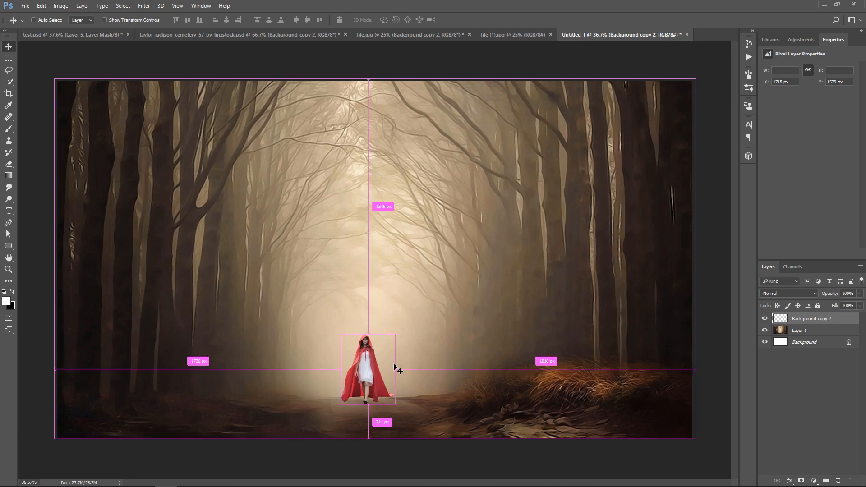
# - Open Liquify on the woman's layer and warp the cape's trailing tip outward with a size 50 brush
pyautogui.hotkey('ctrl', '+')
pyautogui.moveTo(360, 373); pyautogui.dragTo(341, 306)
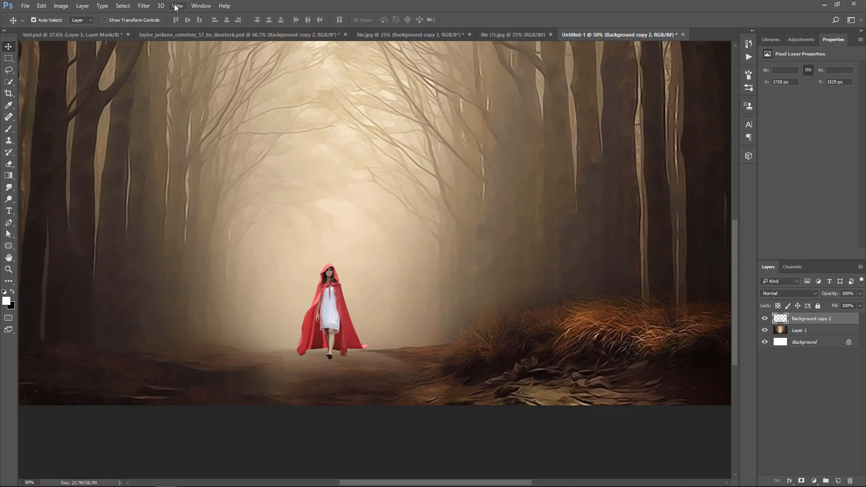
pyautogui.click(143, 6)
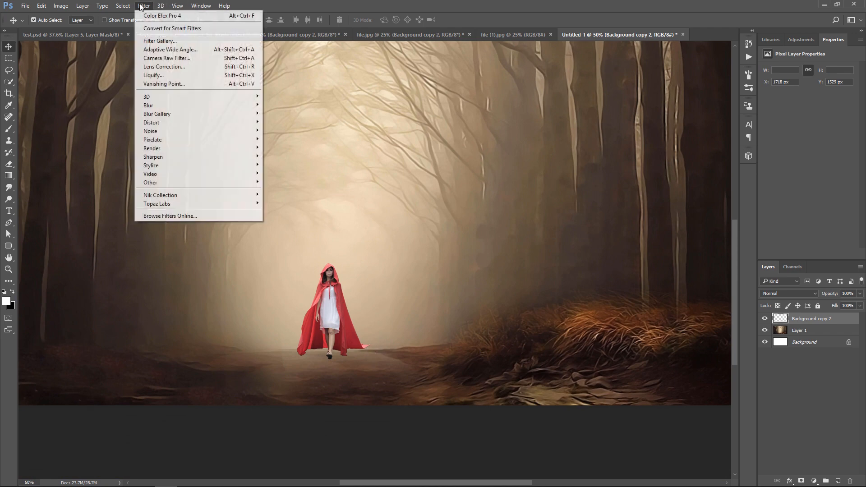
pyautogui.click(167, 79)
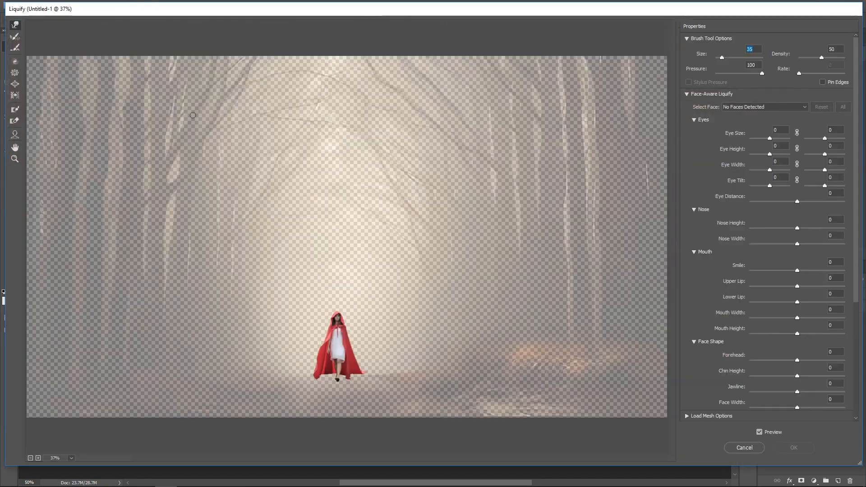
pyautogui.hotkey('ctrl', '+')
pyautogui.hotkey('ctrl', '+')
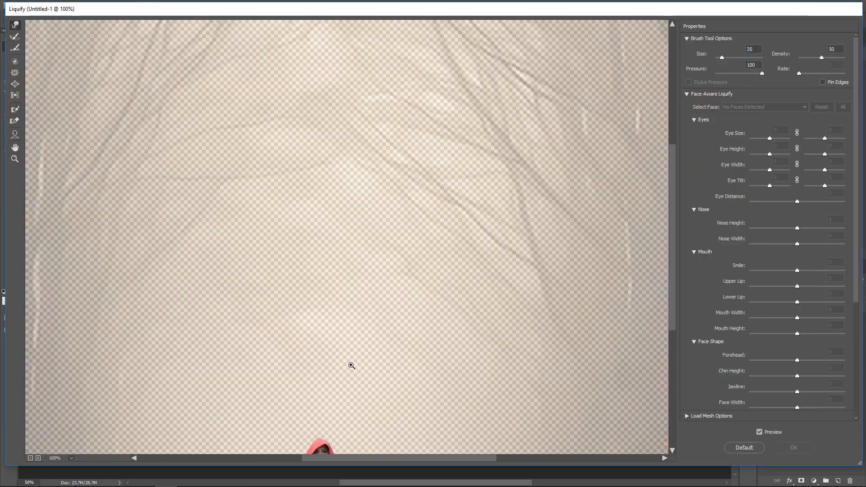
pyautogui.moveTo(357, 380); pyautogui.dragTo(300, 90)
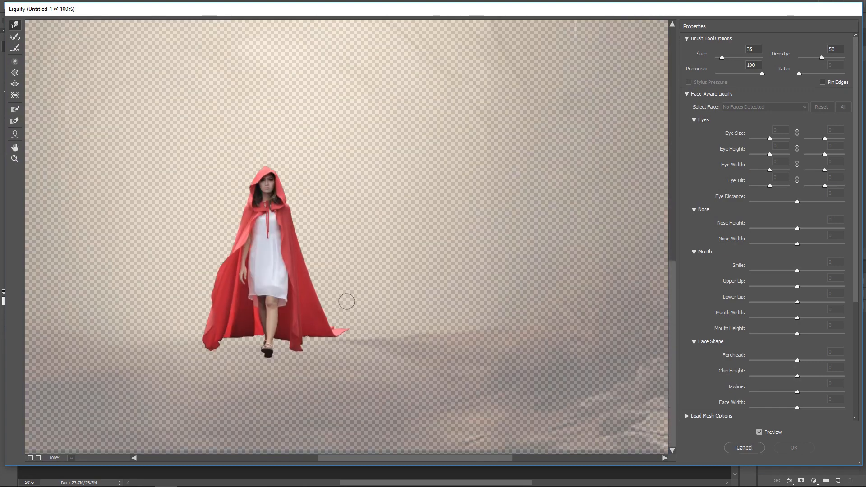
pyautogui.hotkey('ctrl', '+')
pyautogui.moveTo(339, 348); pyautogui.dragTo(342, 234)
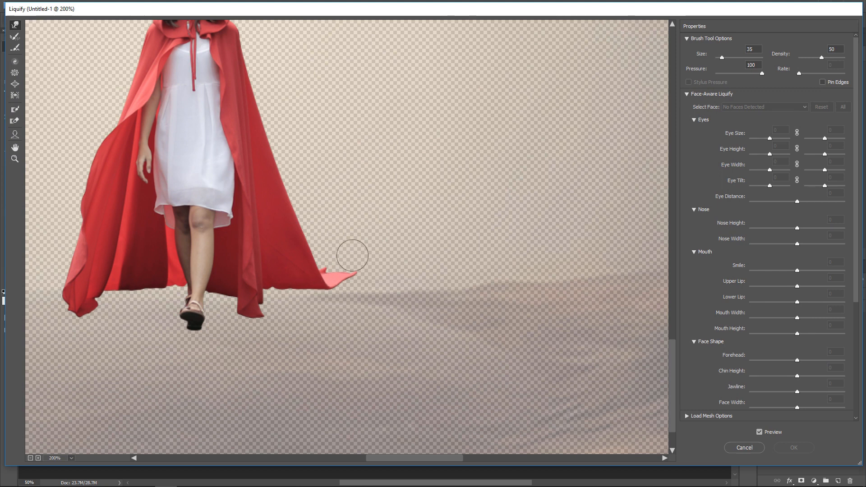
pyautogui.press(']')
pyautogui.press(']')
pyautogui.press(']')
pyautogui.moveTo(345, 276)
pyautogui.mouseDown()
pyautogui.moveTo(354, 264)
pyautogui.moveTo(361, 270)
pyautogui.mouseUp()
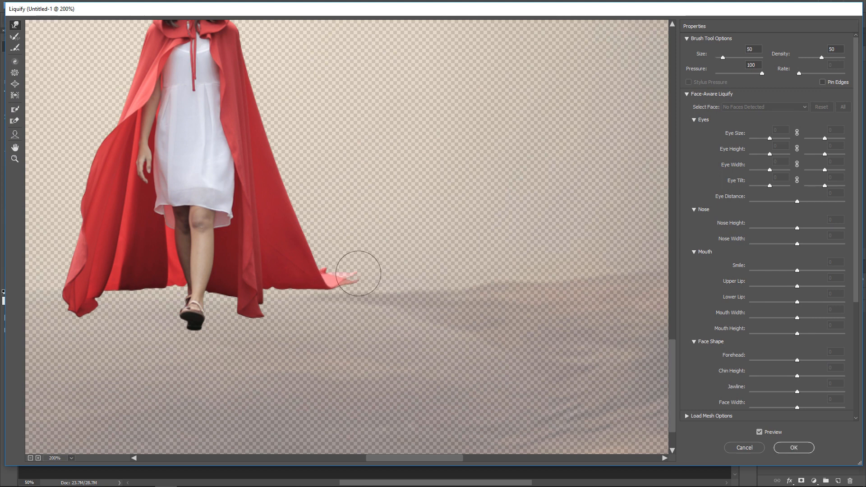
# - Refine the cape tip with a size 25 warp brush, stretching it along the ground, and apply Liquify
pyautogui.press('[')
pyautogui.press('[')
pyautogui.press('[')
pyautogui.press('[')
pyautogui.press('[')
pyautogui.moveTo(355, 278)
pyautogui.mouseDown()
pyautogui.moveTo(363, 282)
pyautogui.moveTo(337, 276)
pyautogui.moveTo(361, 278)
pyautogui.moveTo(330, 263)
pyautogui.moveTo(331, 270)
pyautogui.moveTo(374, 280)
pyautogui.mouseUp()
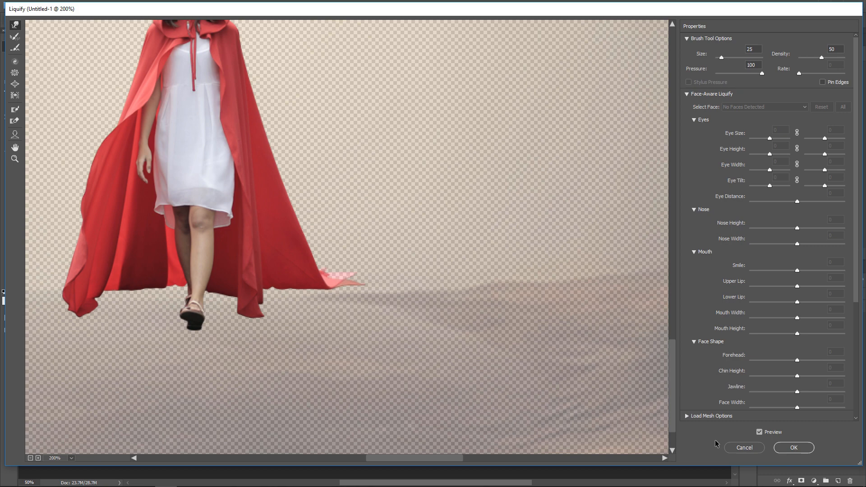
pyautogui.click(793, 448)
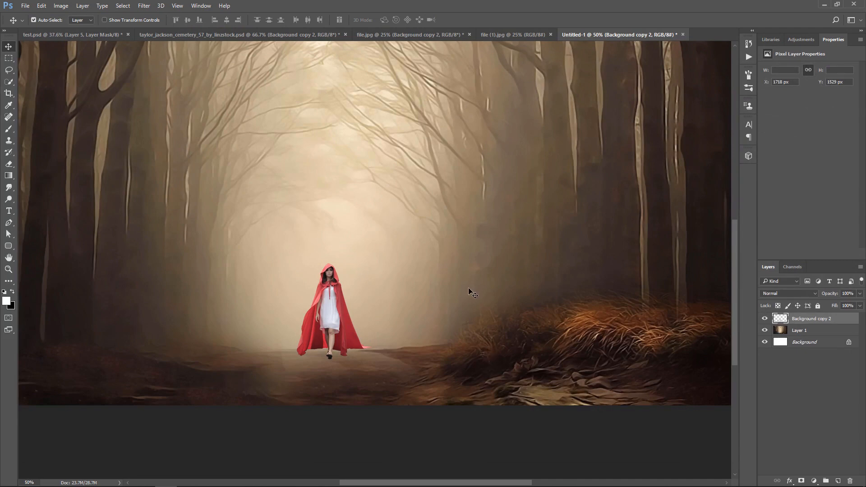
# - Scale the woman down to about 95.5% and nudge her down 14 px on the path
pyautogui.hotkey('ctrl', 't')
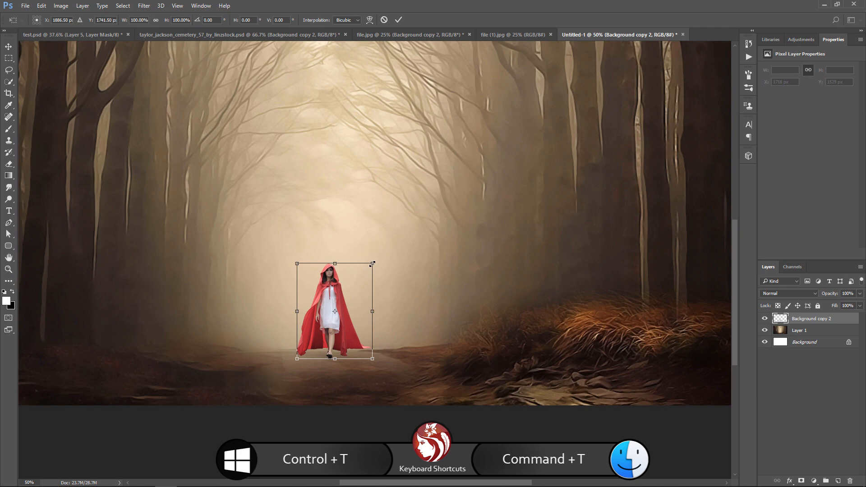
pyautogui.moveTo(372, 264); pyautogui.dragTo(371, 265)
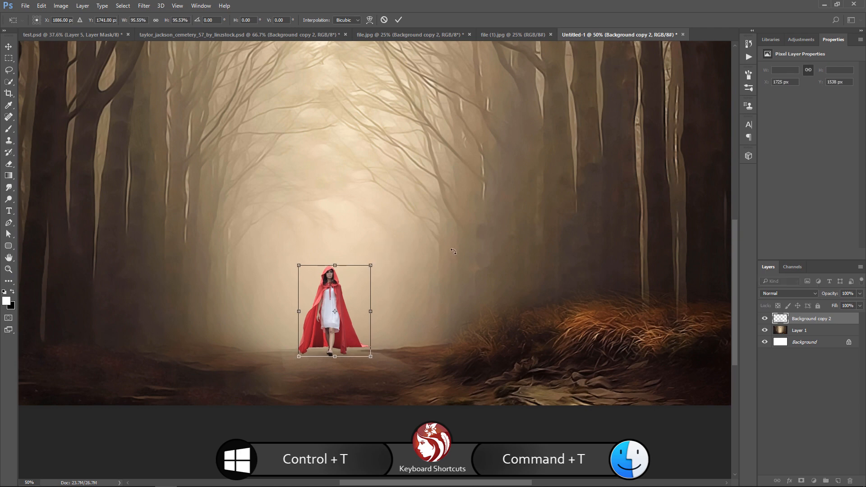
pyautogui.press('Down')
pyautogui.press('Down')
pyautogui.press('Down')
pyautogui.press('Down')
pyautogui.press('Down')
pyautogui.press('Down')
pyautogui.press('Down')
pyautogui.press('Down')
pyautogui.press('Down')
pyautogui.press('Down')
pyautogui.press('Down')
pyautogui.press('Down')
pyautogui.press('Down')
pyautogui.press('Down')
pyautogui.press('Down')
pyautogui.press('Down')
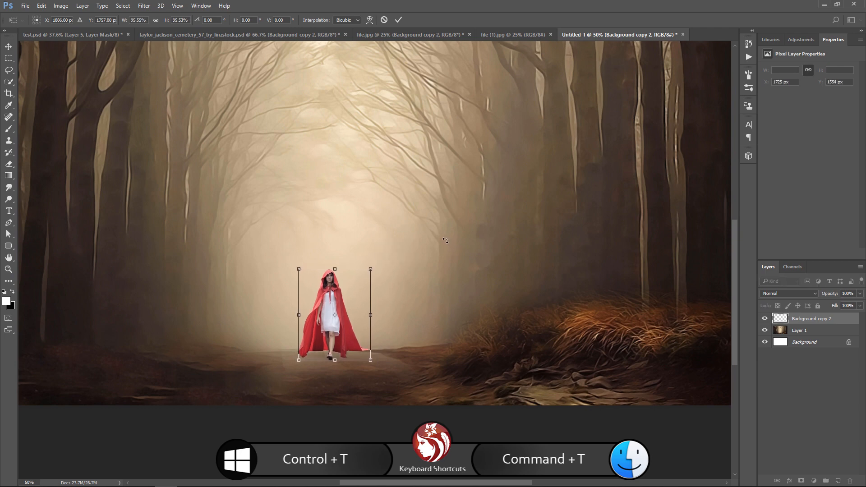
pyautogui.press('Up')
pyautogui.press('Up')
pyautogui.press('Return')
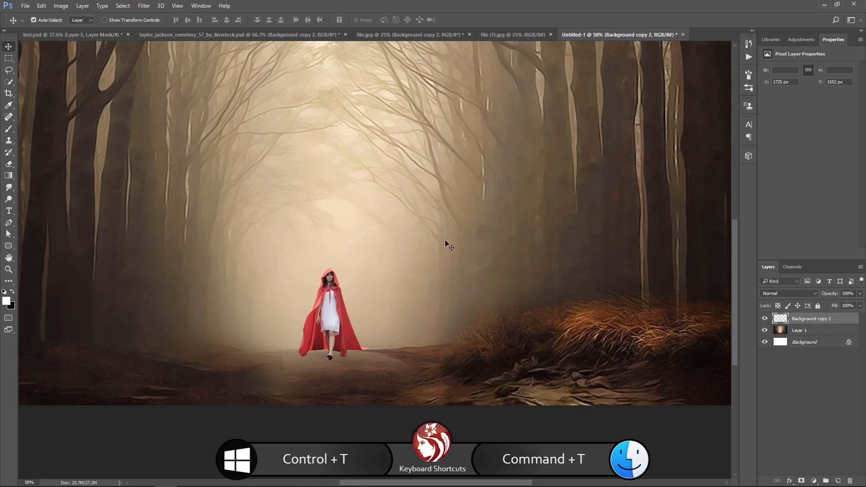
# - Scale the woman down once more to about 96.3% and lower her slightly on the path
pyautogui.hotkey('ctrl', 't')
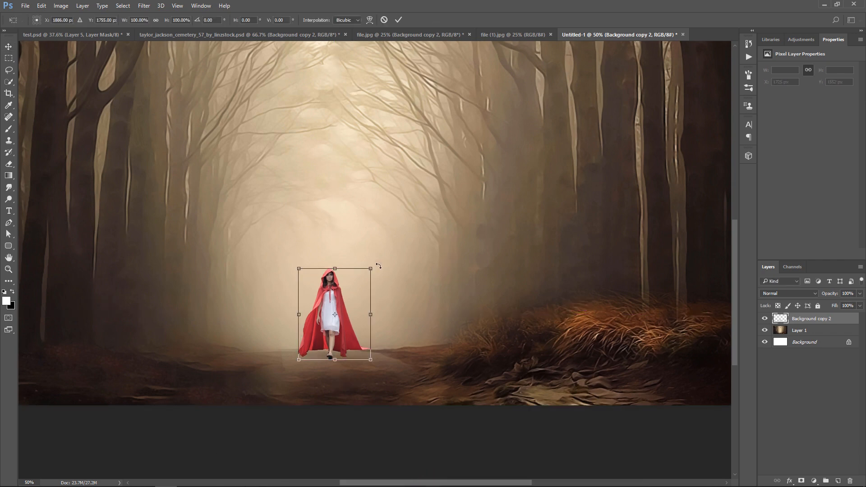
pyautogui.moveTo(369, 267); pyautogui.dragTo(368, 269)
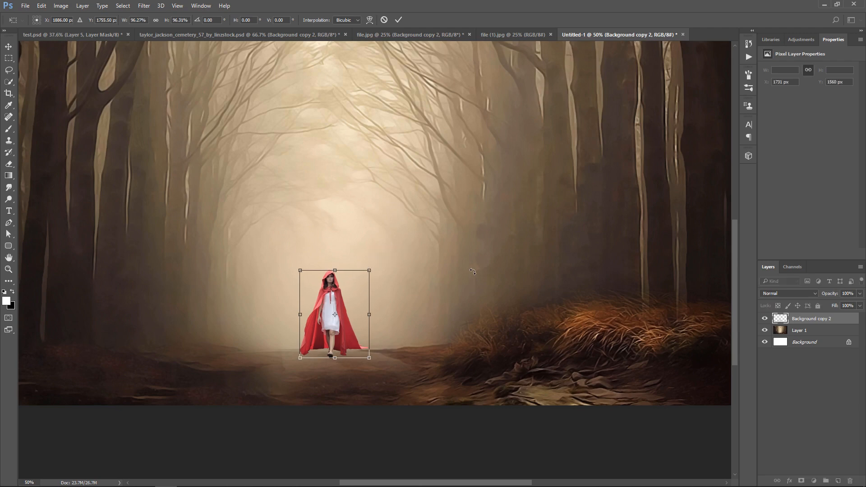
pyautogui.press('Return')
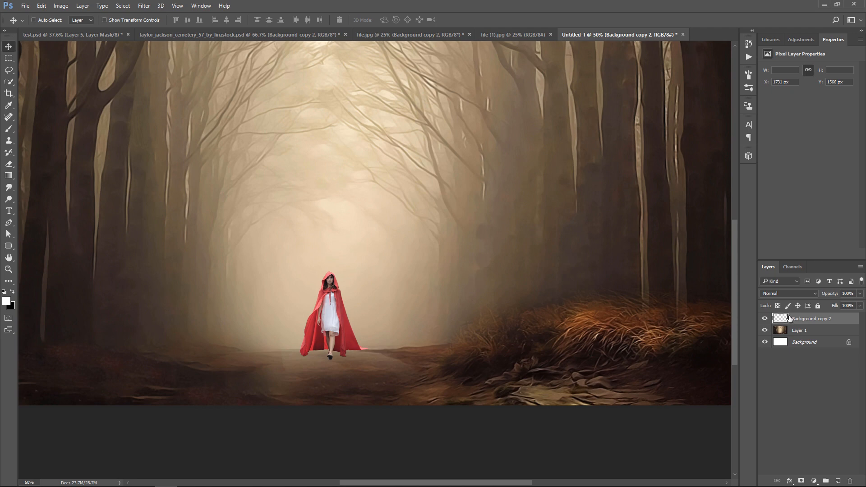
# - Load the woman's outline as a selection, fill it with black on a new layer above her, and deselect
pyautogui.hotkey('ctrl', '-')
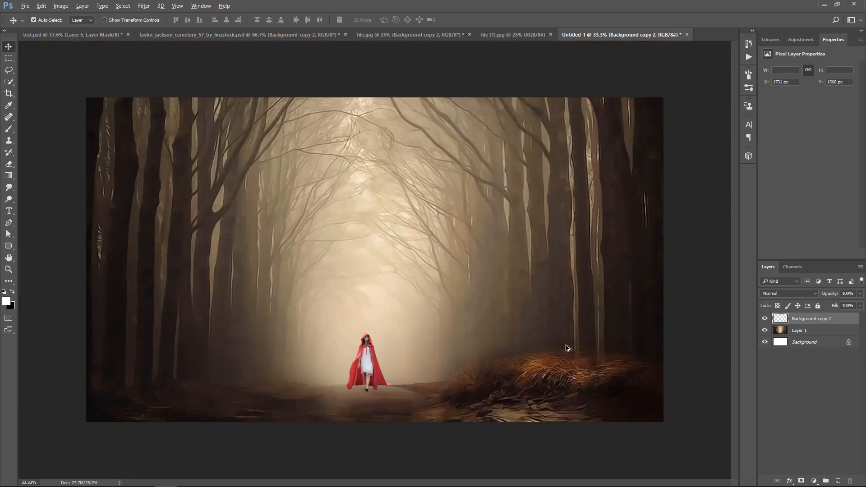
pyautogui.scroll(1, 567, 348)
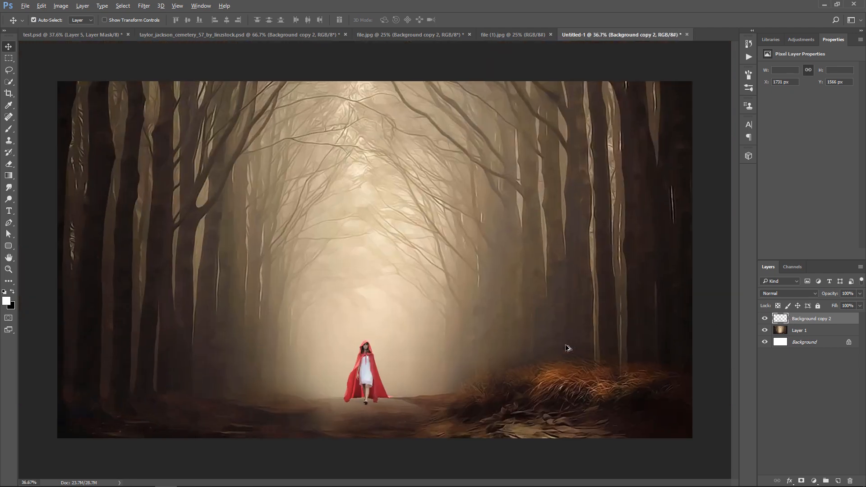
pyautogui.keyDown('ctrl'); pyautogui.click(776, 319); pyautogui.keyUp('ctrl')
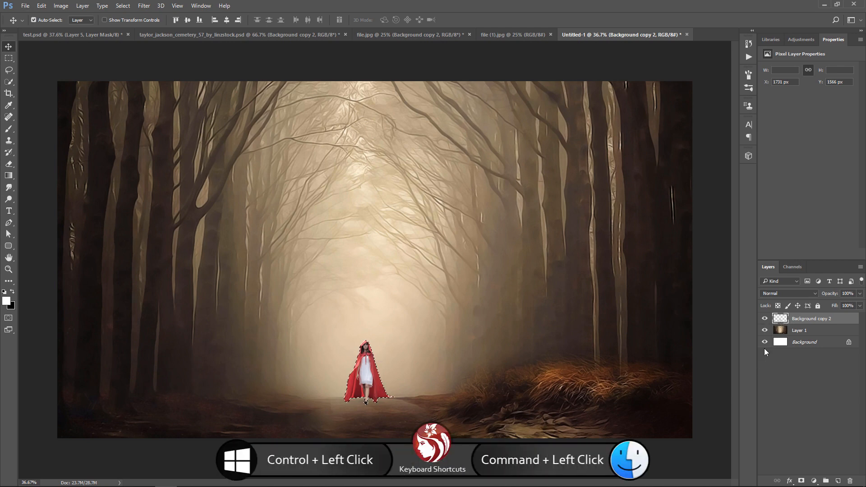
pyautogui.click(838, 481)
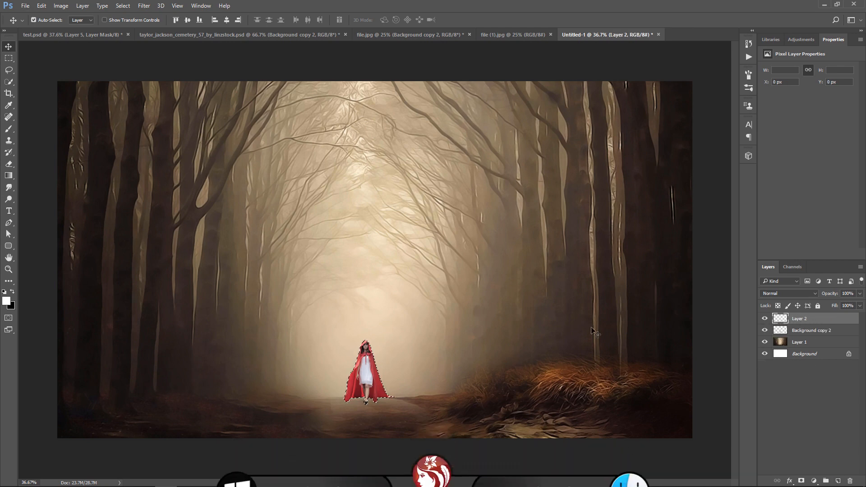
pyautogui.click(13, 292)
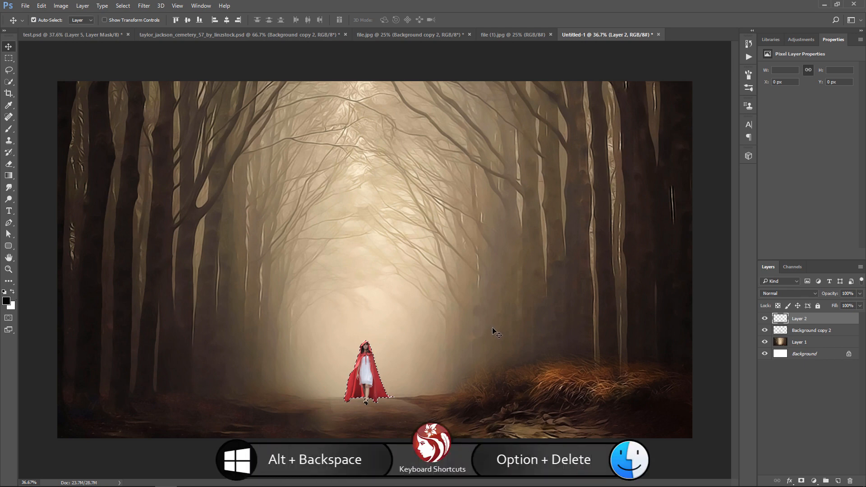
pyautogui.hotkey('alt', 'BackSpace')
pyautogui.hotkey('ctrl', 'd')
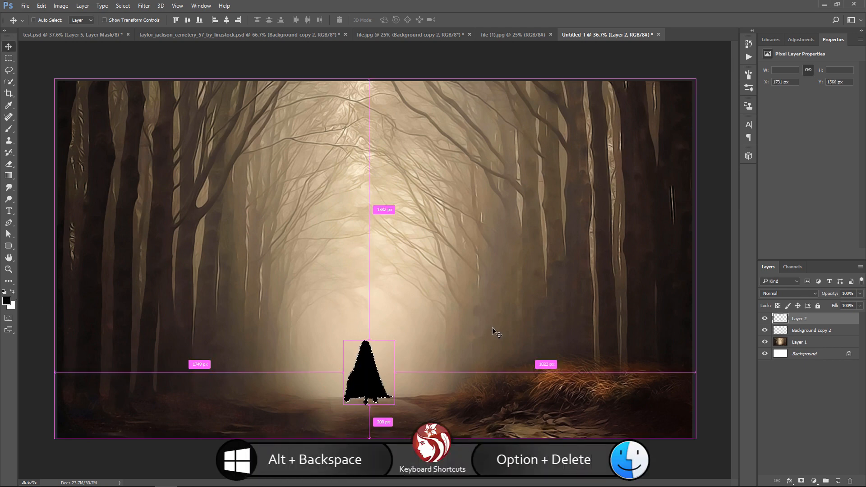
# - Flip the black silhouette vertically and move its layer beneath the woman's layer
pyautogui.click(41, 6)
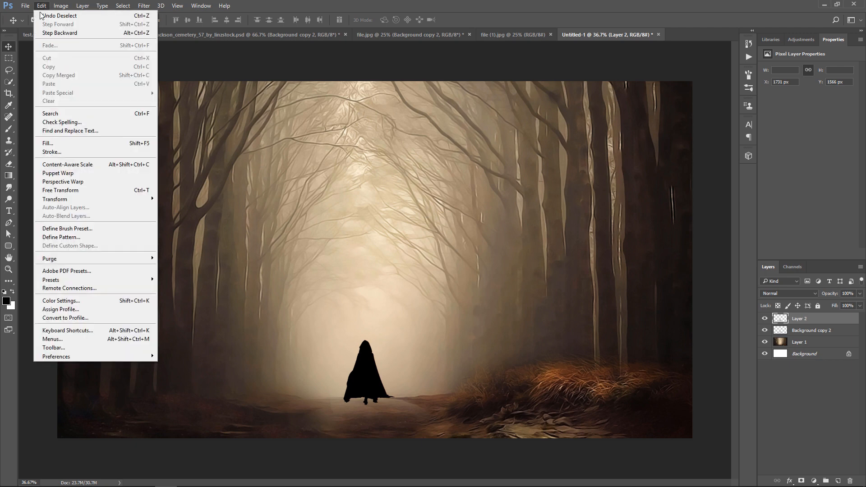
pyautogui.moveTo(98, 201)
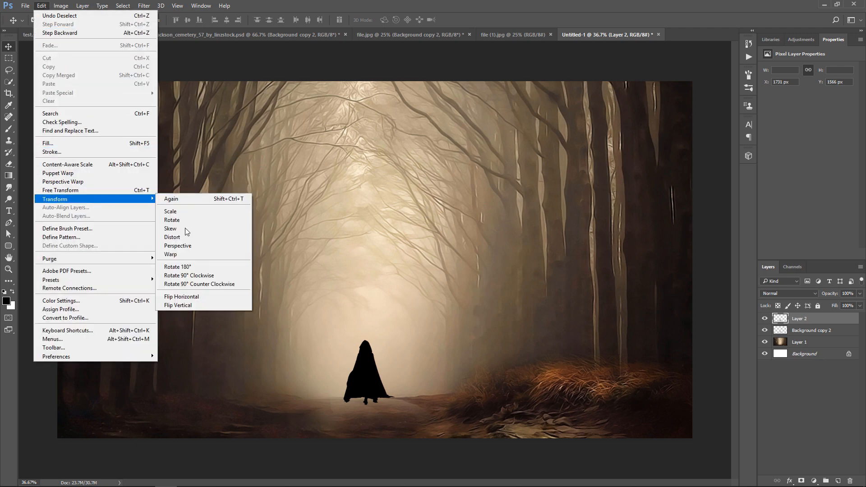
pyautogui.click(183, 305)
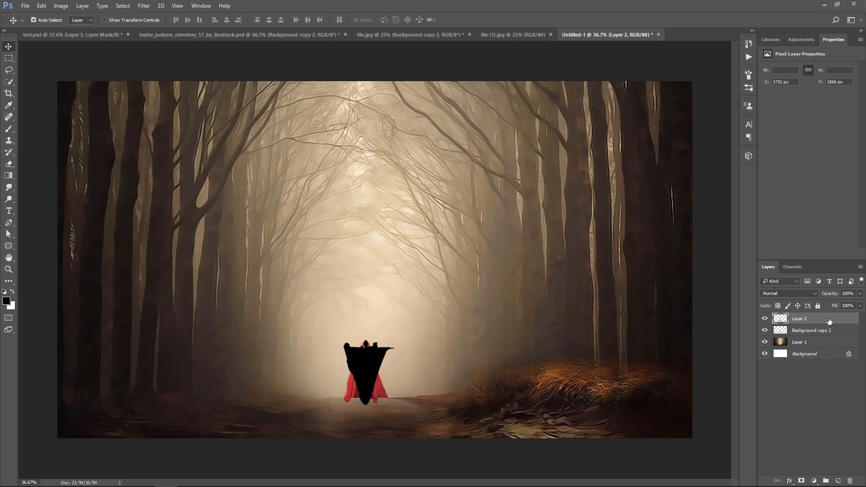
pyautogui.moveTo(829, 321); pyautogui.dragTo(826, 337)
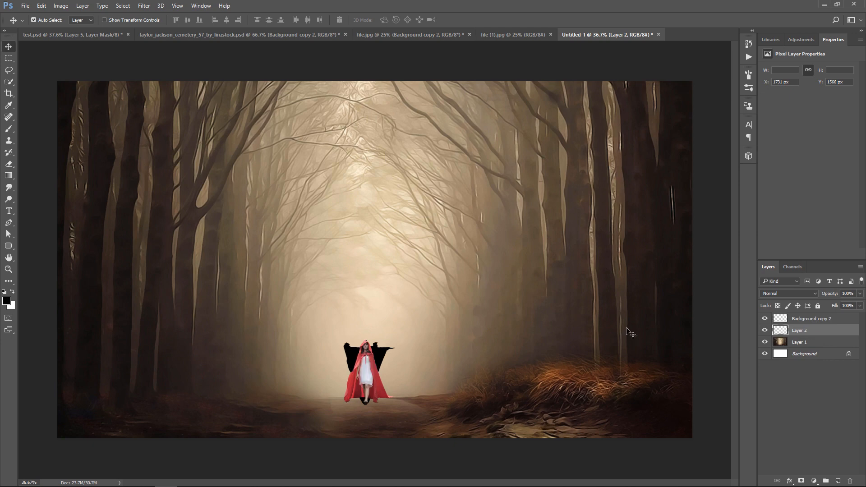
# - Shift the flipped silhouette straight down to Y 1866 px so it extends from the woman's feet like a shadow
pyautogui.hotkey('shift', 'Down')
pyautogui.hotkey('shift', 'Down')
pyautogui.hotkey('shift', 'Down')
pyautogui.hotkey('shift', 'Down')
pyautogui.hotkey('shift', 'Down')
pyautogui.hotkey('shift', 'Down')
pyautogui.hotkey('shift', 'Down')
pyautogui.hotkey('shift', 'Down')
pyautogui.hotkey('shift', 'Down')
pyautogui.hotkey('shift', 'Down')
pyautogui.hotkey('shift', 'Down')
pyautogui.hotkey('shift', 'Down')
pyautogui.hotkey('shift', 'Down')
pyautogui.hotkey('shift', 'Down')
pyautogui.hotkey('shift', 'Down')
pyautogui.hotkey('shift', 'Down')
pyautogui.hotkey('shift', 'Down')
pyautogui.hotkey('shift', 'Down')
pyautogui.hotkey('shift', 'Down')
pyautogui.hotkey('shift', 'Down')
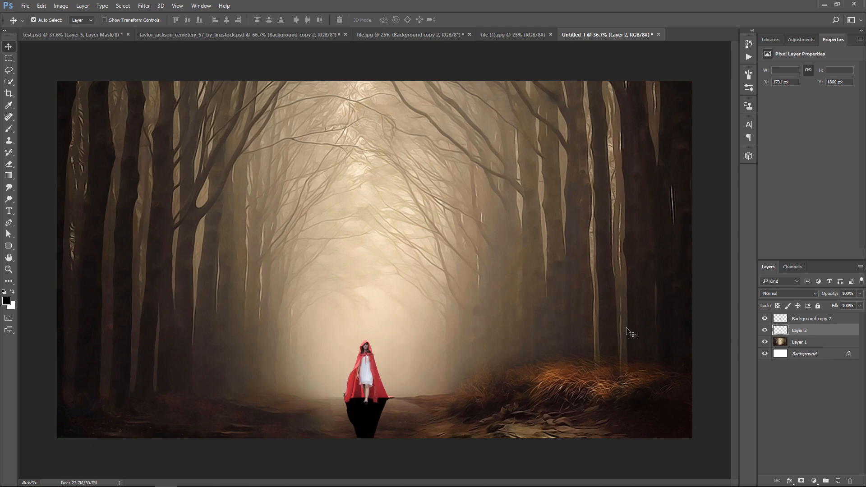
# - Transform the silhouette, adjusting its upper corners to the cape hem and squashing its height to about 65.5%, and apply it
pyautogui.hotkey('ctrl', 't')
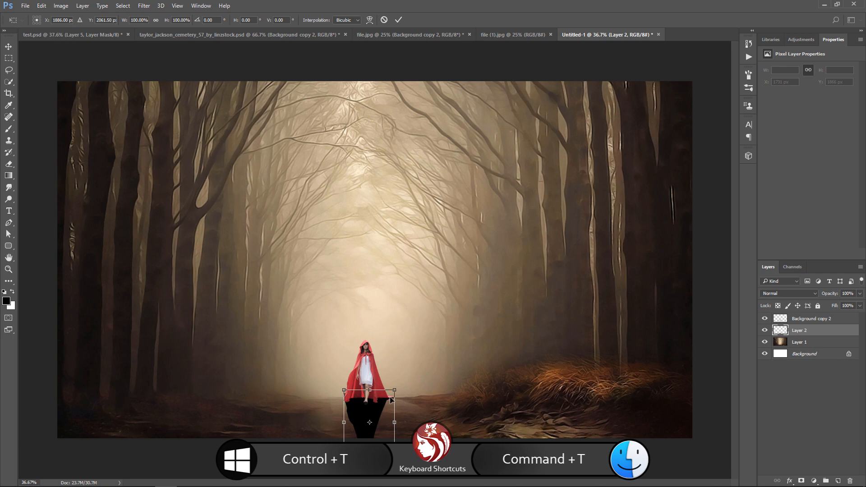
pyautogui.hotkey('ctrl', '+')
pyautogui.hotkey('ctrl', '+')
pyautogui.moveTo(378, 433); pyautogui.dragTo(377, 174)
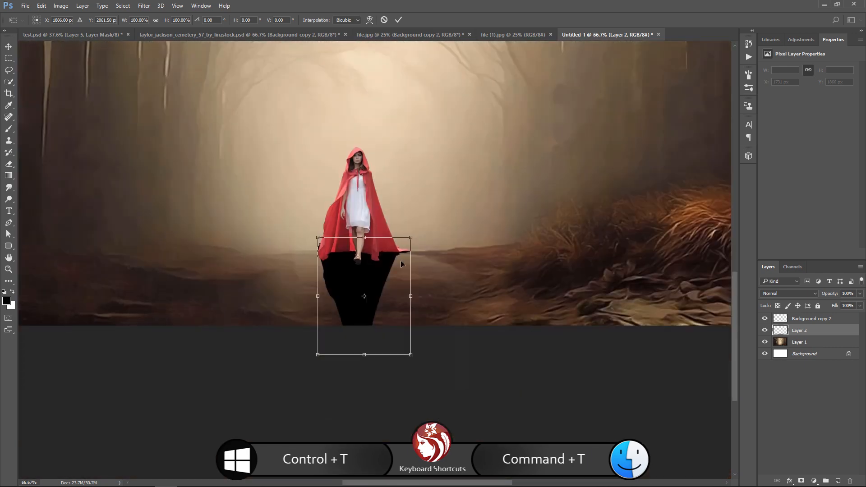
pyautogui.moveTo(410, 236); pyautogui.dragTo(409, 239)
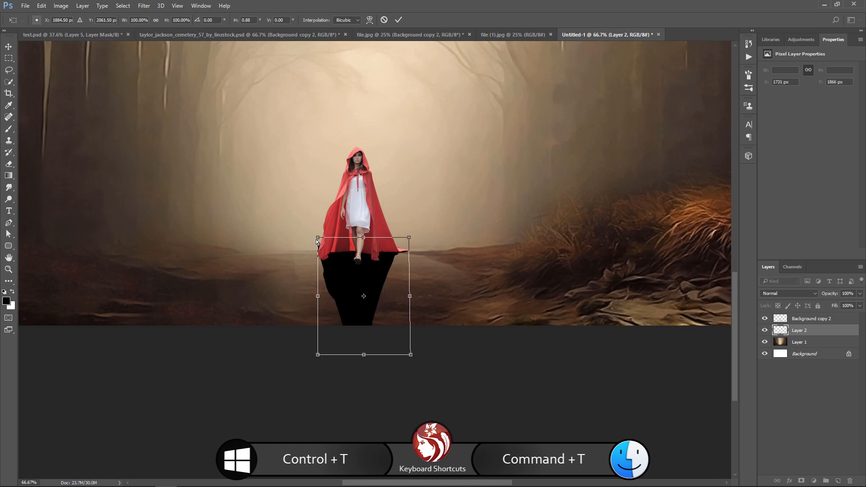
pyautogui.moveTo(318, 238); pyautogui.dragTo(319, 239)
pyautogui.moveTo(365, 355); pyautogui.dragTo(366, 316)
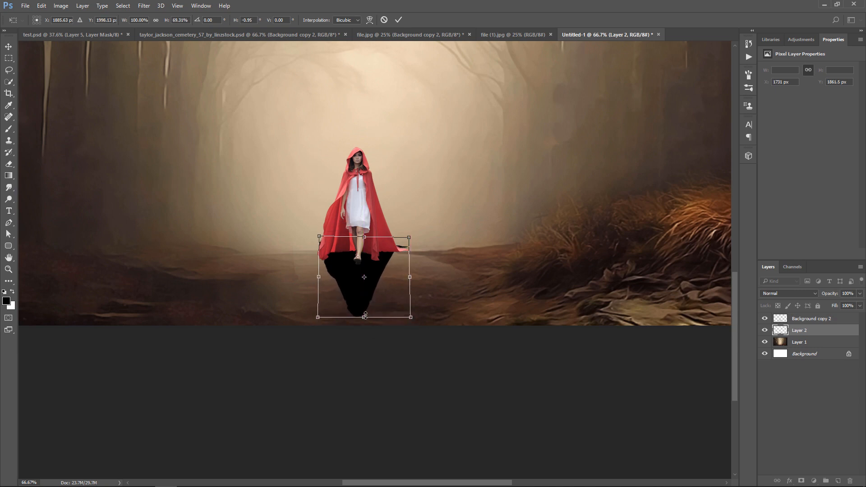
pyautogui.moveTo(365, 239); pyautogui.dragTo(366, 244)
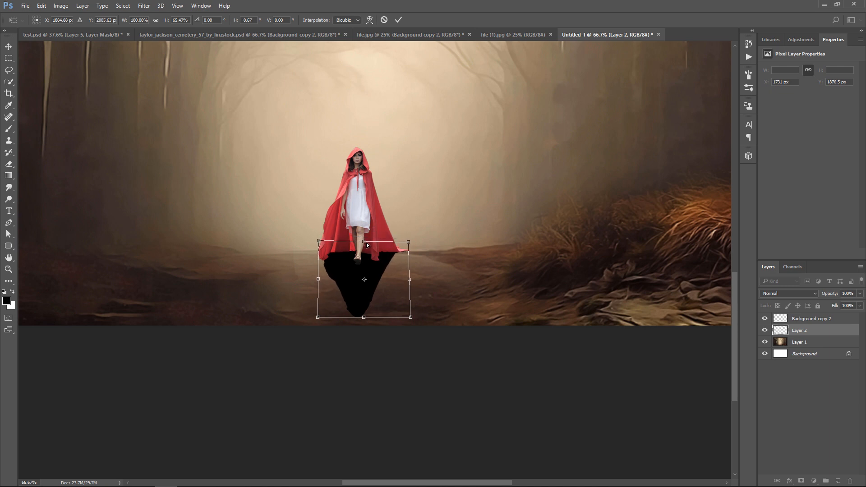
pyautogui.press('Return')
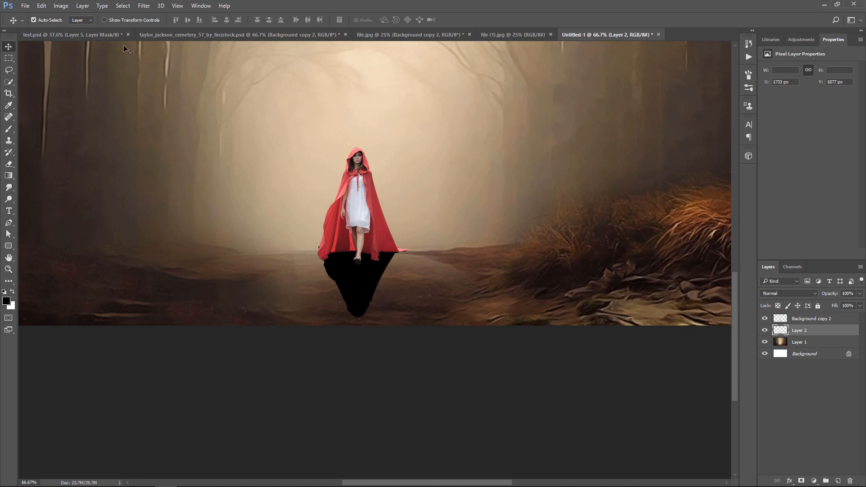
# - Soften the silhouette shadow with a Gaussian Blur of 3.2 pixels radius
pyautogui.click(144, 7)
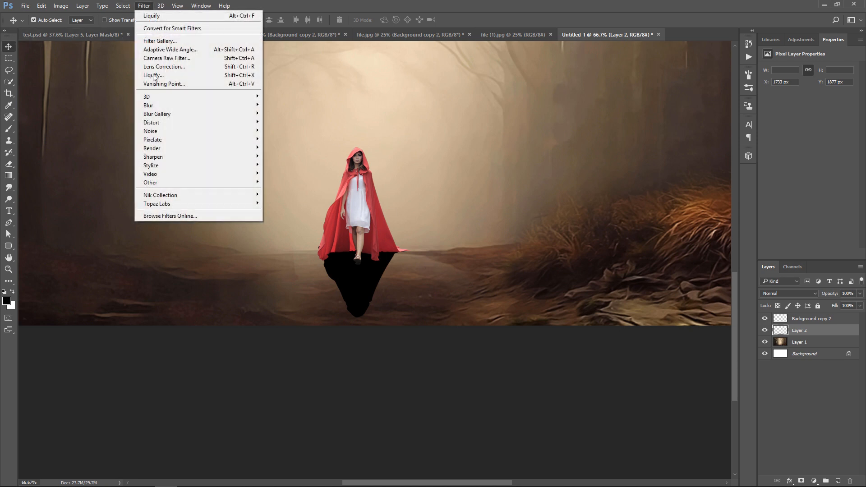
pyautogui.moveTo(158, 106)
pyautogui.click(287, 139)
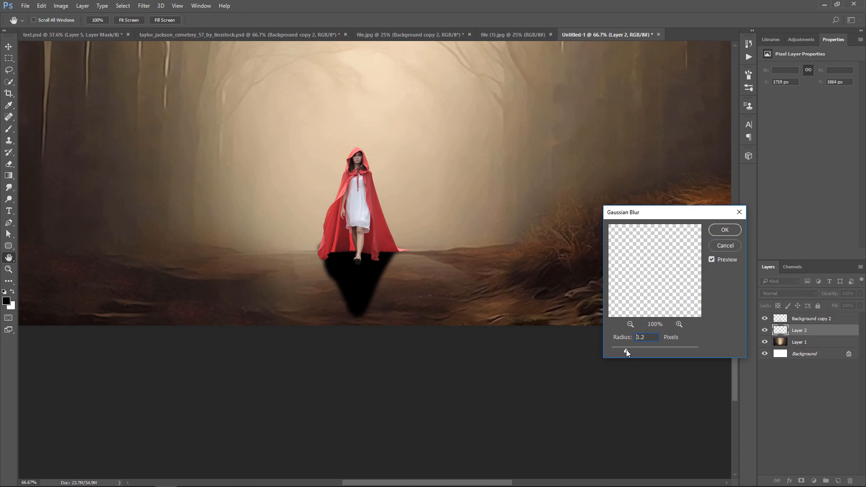
pyautogui.moveTo(626, 351); pyautogui.dragTo(626, 350)
pyautogui.click(724, 229)
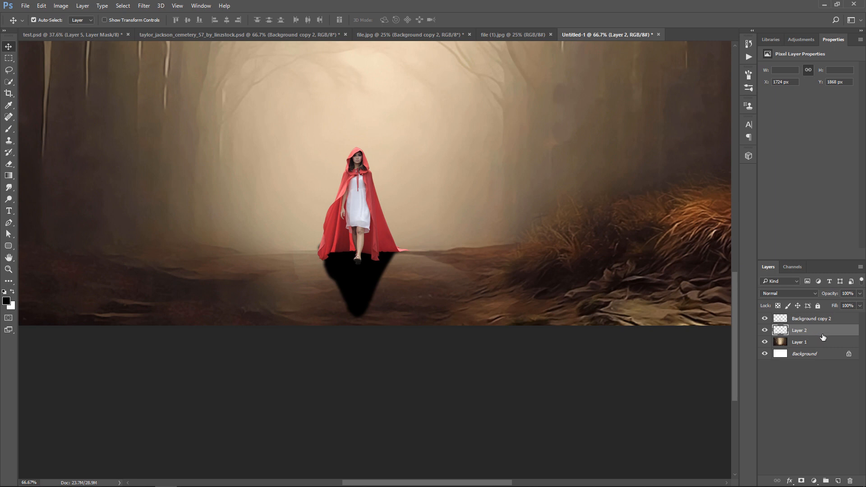
# - Add a layer mask to the shadow layer and set up the Brush tool with 22% opacity
pyautogui.click(803, 481)
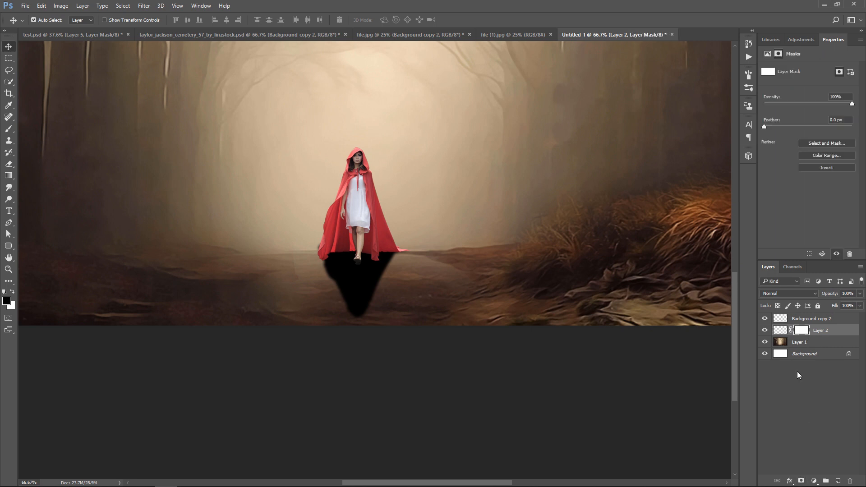
pyautogui.click(9, 128)
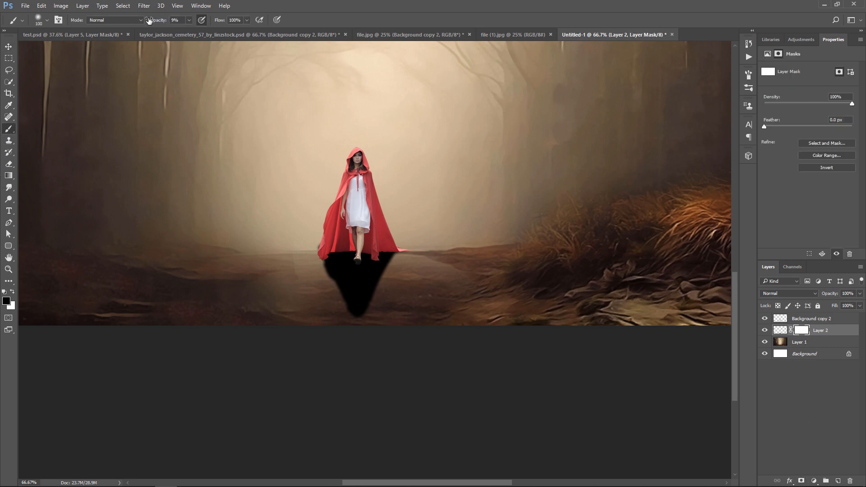
pyautogui.click(190, 18)
pyautogui.moveTo(187, 29); pyautogui.dragTo(227, 31)
pyautogui.click(189, 20)
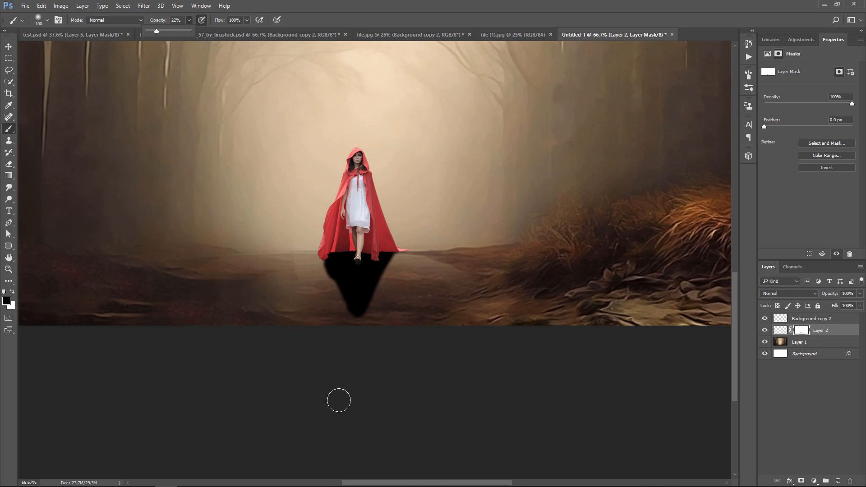
# - Fade the shadow along the path by painting black on its mask, reducing the soft brush from size 400 to 175
pyautogui.click(338, 401)
pyautogui.press(']')
pyautogui.press(']')
pyautogui.press(']')
pyautogui.press(']')
pyautogui.press(']')
pyautogui.press(']')
pyautogui.press(']')
pyautogui.press(']')
pyautogui.press(']')
pyautogui.press(']')
pyautogui.click(364, 323)
pyautogui.press('[')
pyautogui.press('[')
pyautogui.press('[')
pyautogui.click(338, 328)
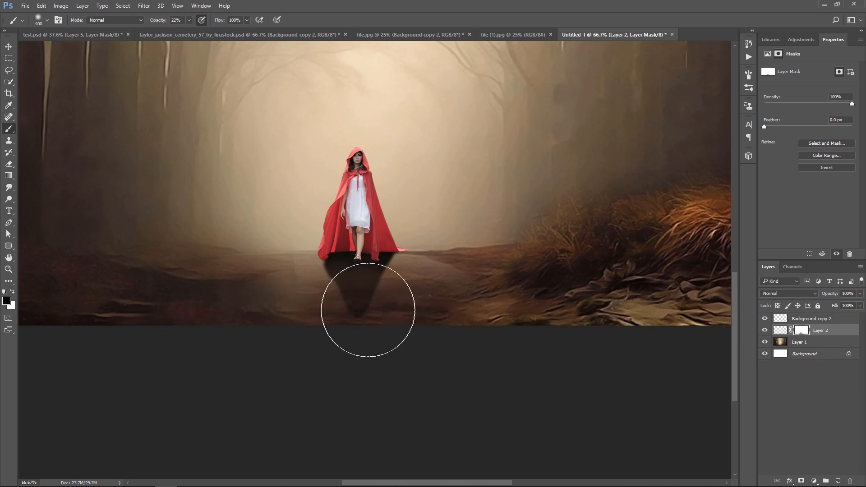
pyautogui.press('[')
pyautogui.press('[')
pyautogui.press('[')
pyautogui.press('[')
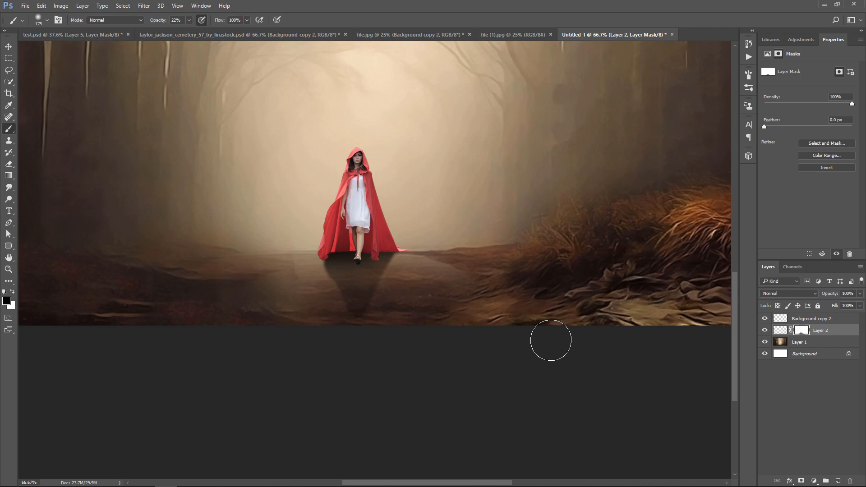
# - Paint a dark contact shadow under the woman's feet and cape hem on a new layer, using a size 45 black brush
pyautogui.click(837, 481)
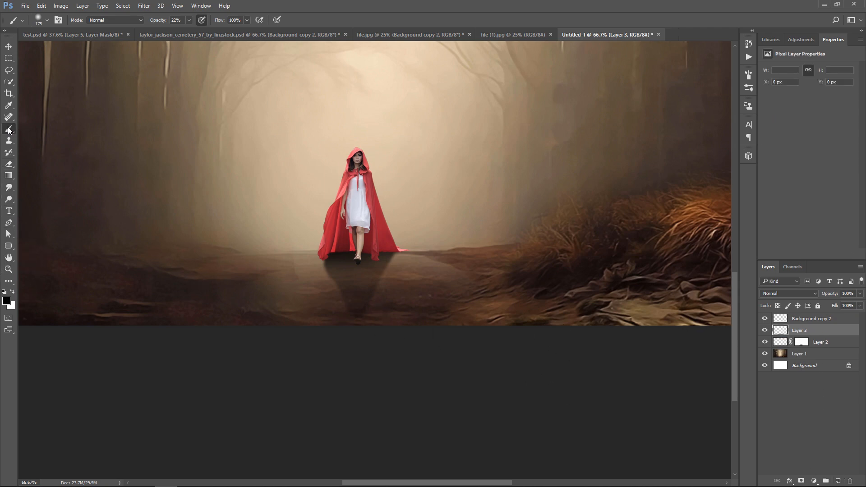
pyautogui.press('[')
pyautogui.press('[')
pyautogui.press('[')
pyautogui.press('[')
pyautogui.press('[')
pyautogui.press('[')
pyautogui.press('[')
pyautogui.press('[')
pyautogui.press('[')
pyautogui.moveTo(358, 263); pyautogui.dragTo(354, 267)
pyautogui.moveTo(364, 259)
pyautogui.mouseDown()
pyautogui.moveTo(391, 252)
pyautogui.moveTo(363, 265)
pyautogui.moveTo(384, 256)
pyautogui.moveTo(334, 254)
pyautogui.mouseUp()
# - Lower the contact shadow layer's opacity to 78% and switch to the Move tool
pyautogui.click(860, 294)
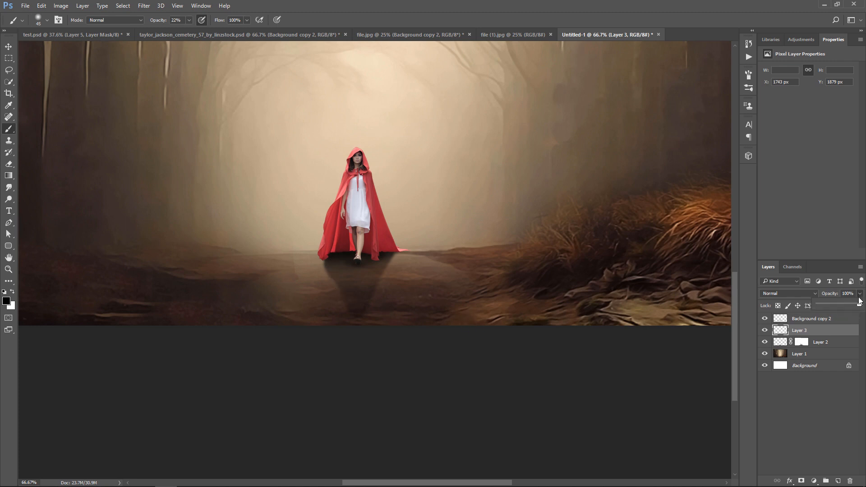
pyautogui.moveTo(860, 304); pyautogui.dragTo(851, 306)
pyautogui.click(9, 47)
pyautogui.hotkey('ctrl', '-')
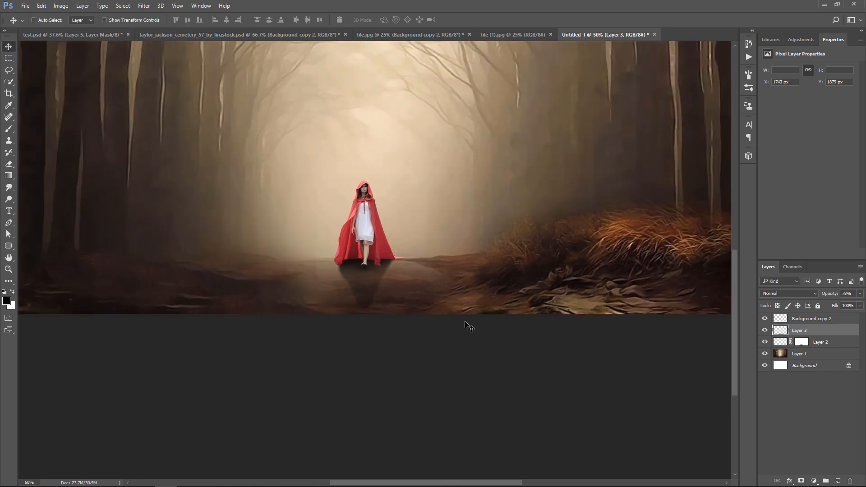
pyautogui.hotkey('ctrl', '-')
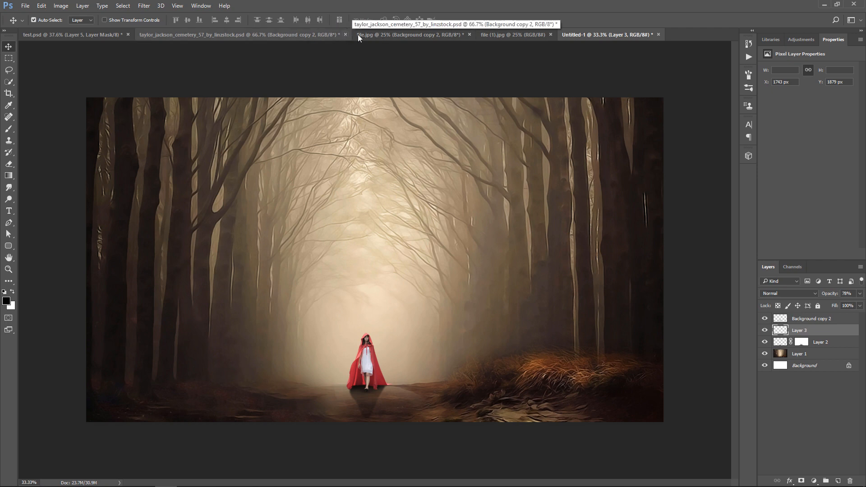
# - Bring the cut-out man in the dark coat from the cemetery stock file into the forest composite and place his layer on top
pyautogui.click(374, 35)
pyautogui.click(294, 34)
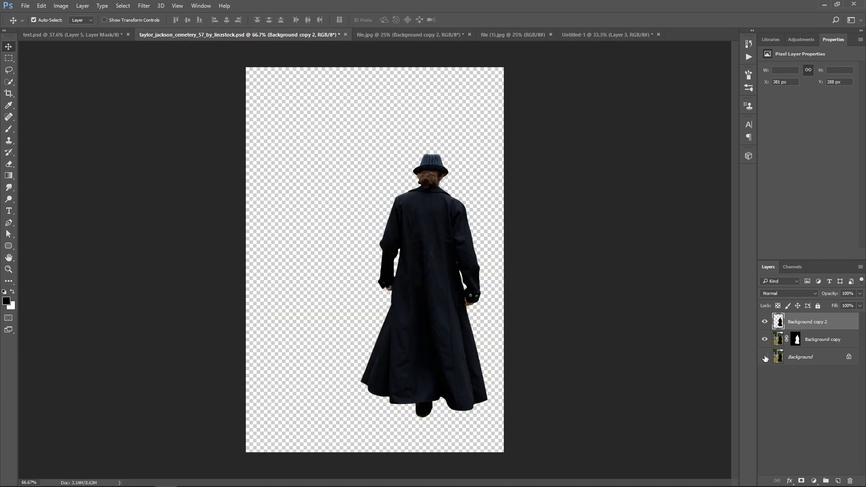
pyautogui.click(765, 357)
pyautogui.moveTo(391, 270); pyautogui.dragTo(344, 301)
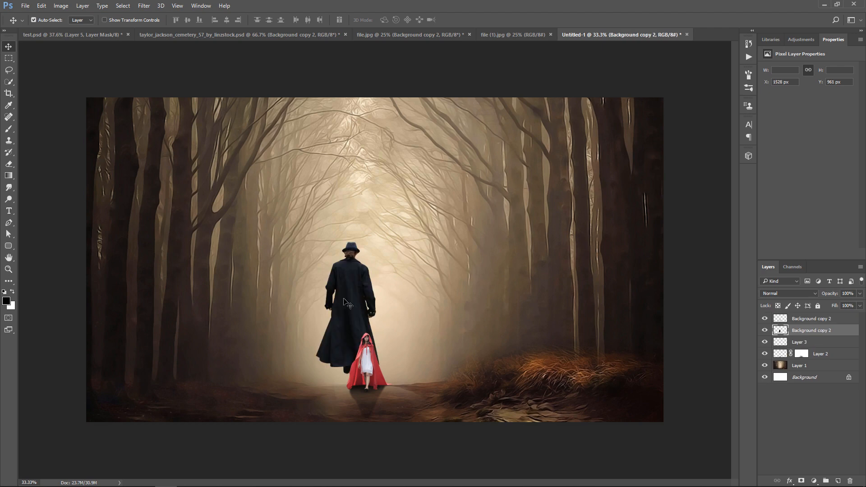
pyautogui.moveTo(825, 333); pyautogui.dragTo(807, 319)
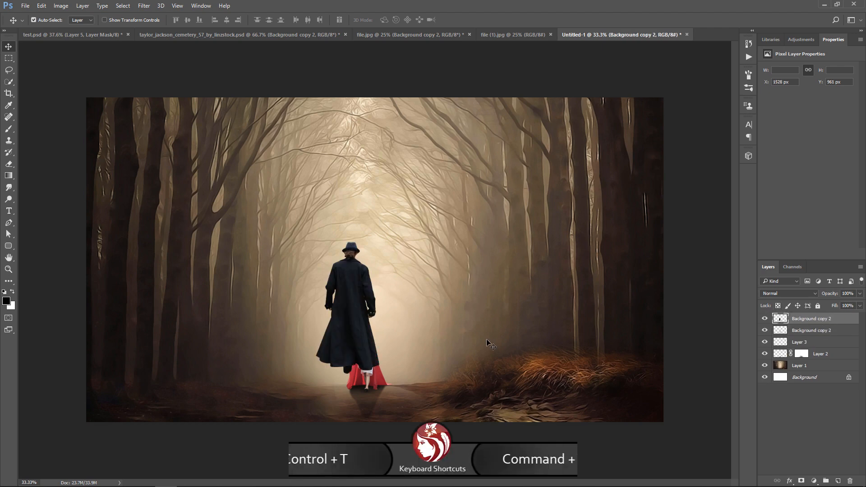
# - Enlarge the man to about 419% and position him in the foreground along the forest image's left edge
pyautogui.hotkey('ctrl', 't')
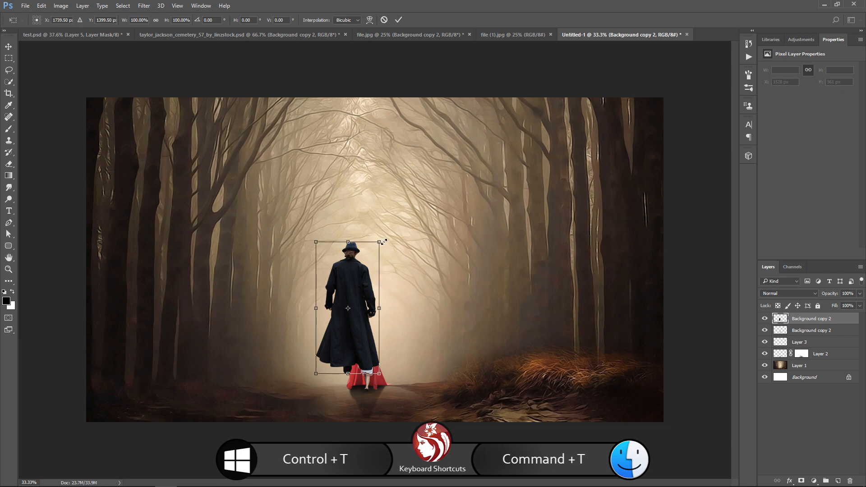
pyautogui.moveTo(384, 242); pyautogui.dragTo(574, 123)
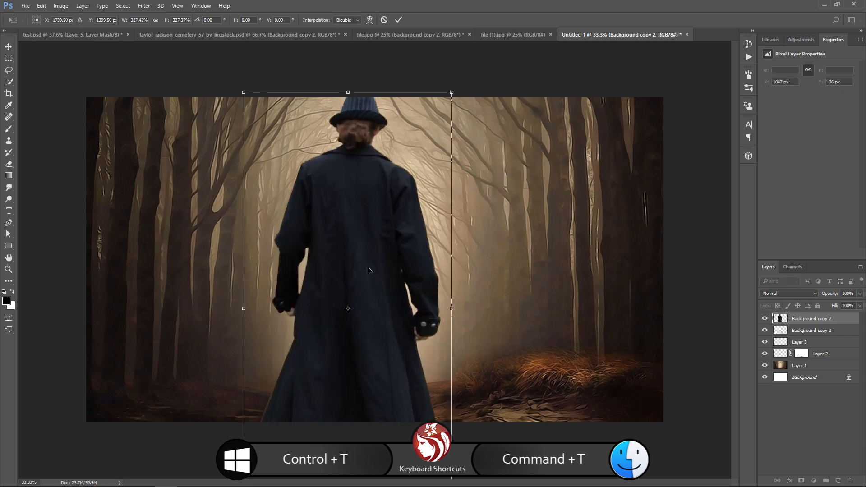
pyautogui.moveTo(368, 271); pyautogui.dragTo(185, 291)
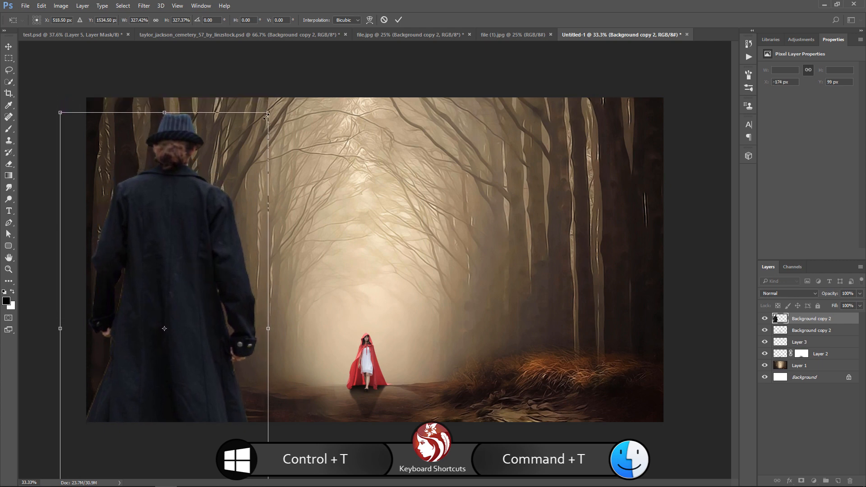
pyautogui.moveTo(268, 113); pyautogui.dragTo(292, 61)
pyautogui.moveTo(207, 162); pyautogui.dragTo(189, 205)
pyautogui.moveTo(276, 104); pyautogui.dragTo(281, 94)
pyautogui.moveTo(243, 169)
pyautogui.mouseDown()
pyautogui.moveTo(241, 179)
pyautogui.moveTo(246, 170)
pyautogui.mouseUp()
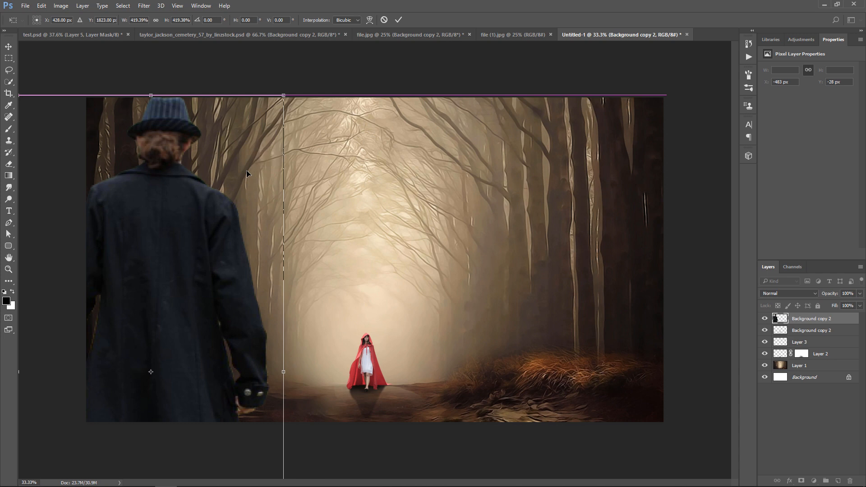
pyautogui.press('Return')
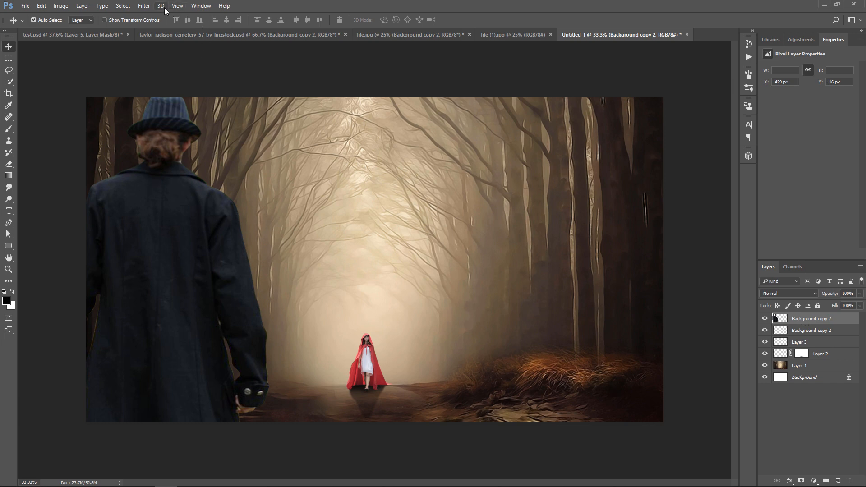
# - Blur the foreground man with a Gaussian Blur of 6.0 pixels radius
pyautogui.click(148, 6)
pyautogui.moveTo(185, 106)
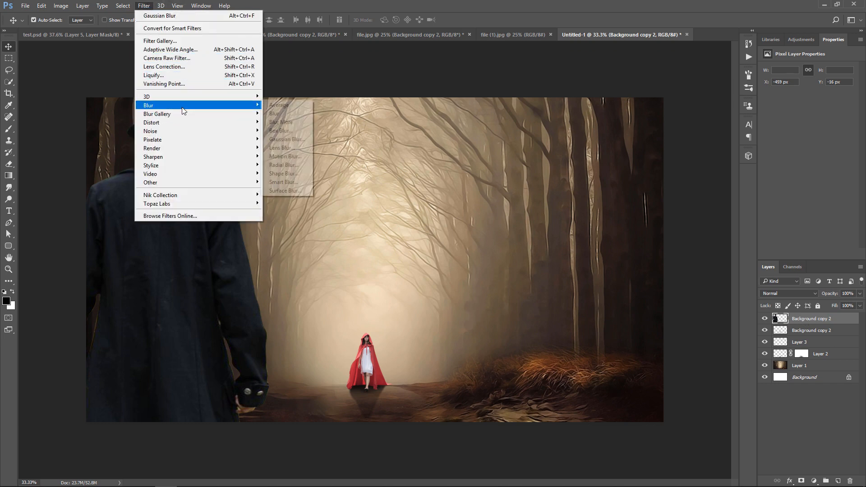
pyautogui.click(300, 139)
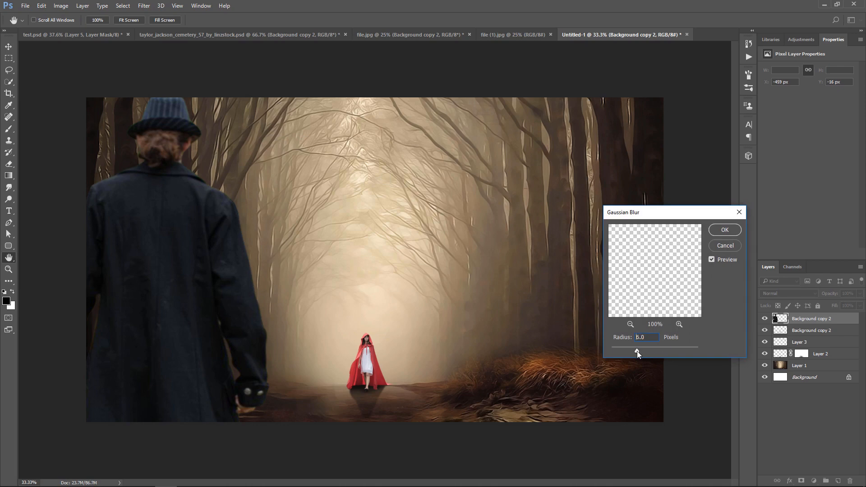
pyautogui.moveTo(637, 351); pyautogui.dragTo(637, 351)
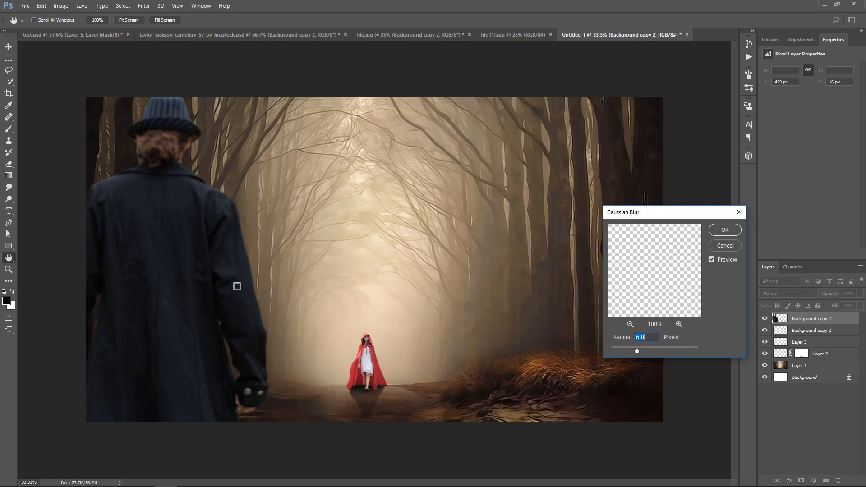
pyautogui.click(725, 231)
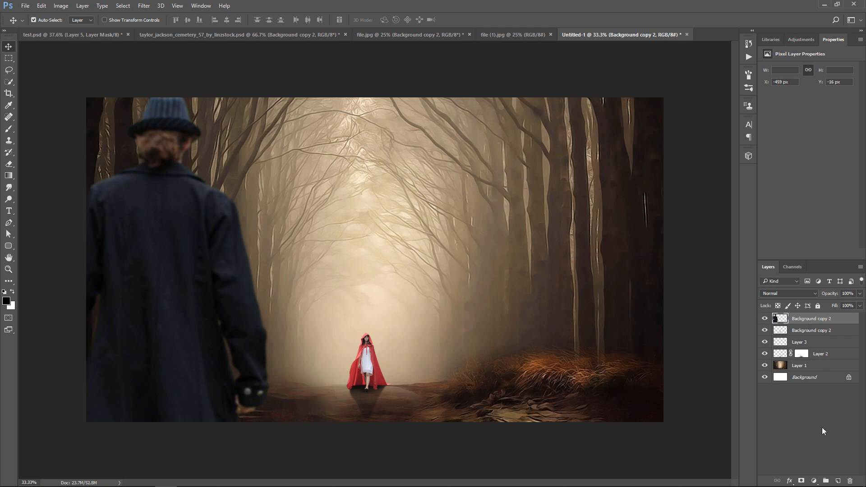
# - Add a Hue/Saturation adjustment clipped to the man's layer with Saturation -33 and Lightness -33
pyautogui.click(814, 481)
pyautogui.click(816, 370)
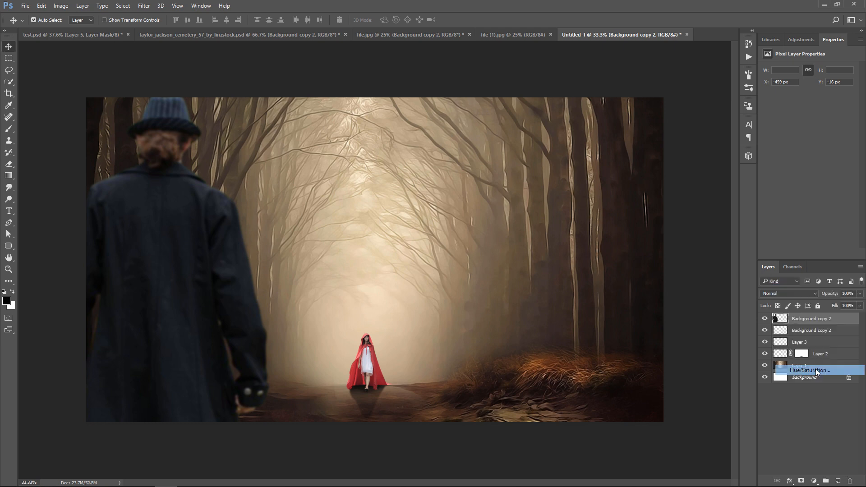
pyautogui.click(796, 254)
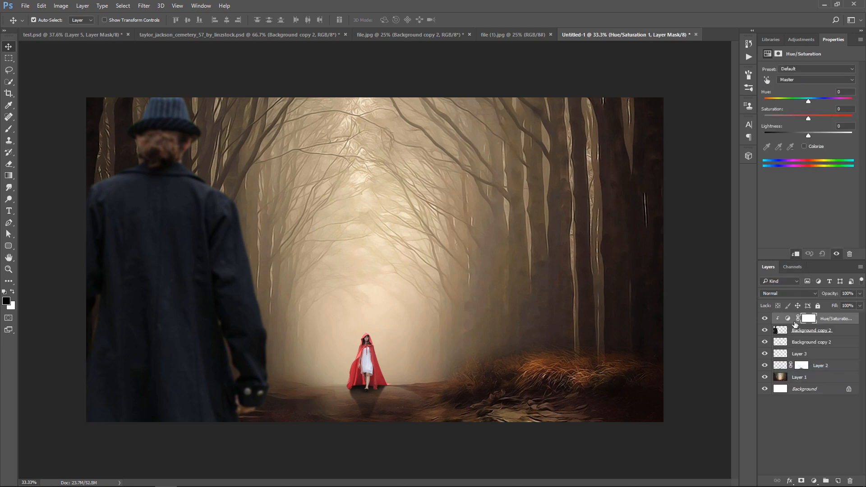
pyautogui.moveTo(808, 119); pyautogui.dragTo(797, 137)
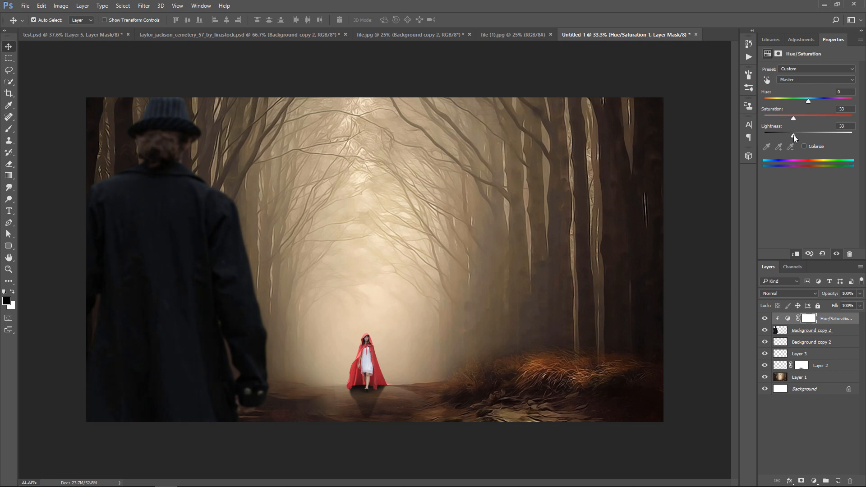
# - Add a new layer clipped to the man, set it to Soft Light and fill it with 50% Gray
pyautogui.click(839, 481)
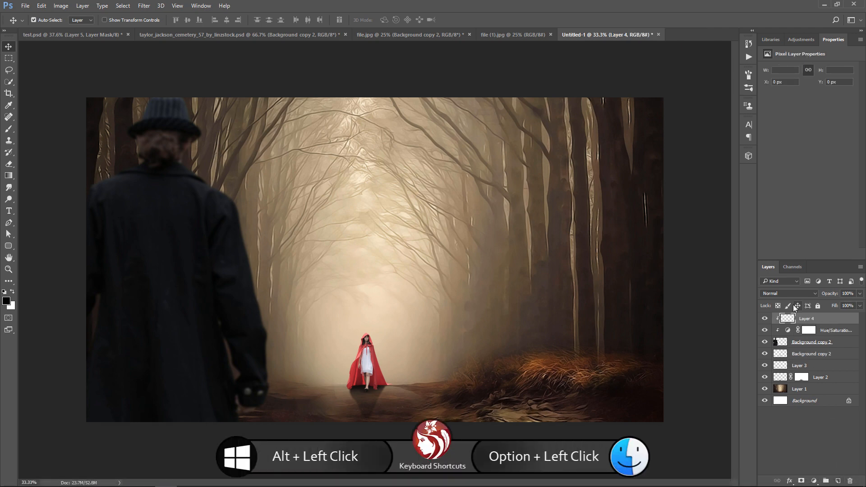
pyautogui.click(786, 293)
pyautogui.click(795, 380)
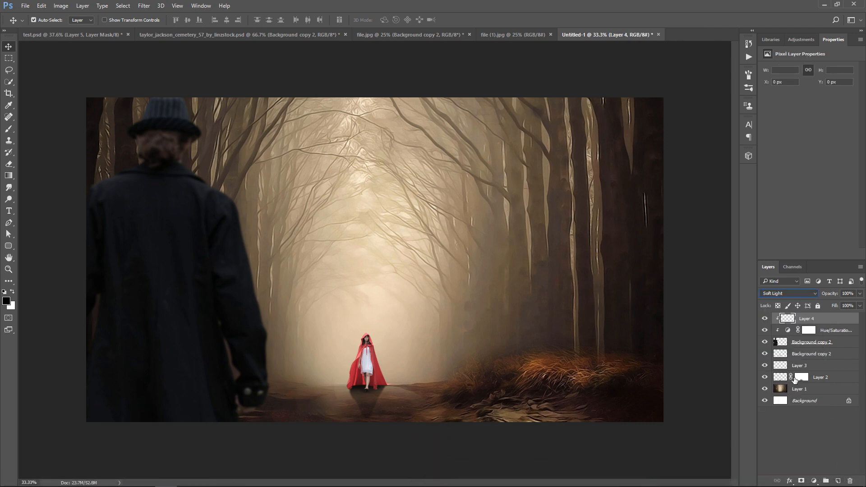
pyautogui.click(41, 6)
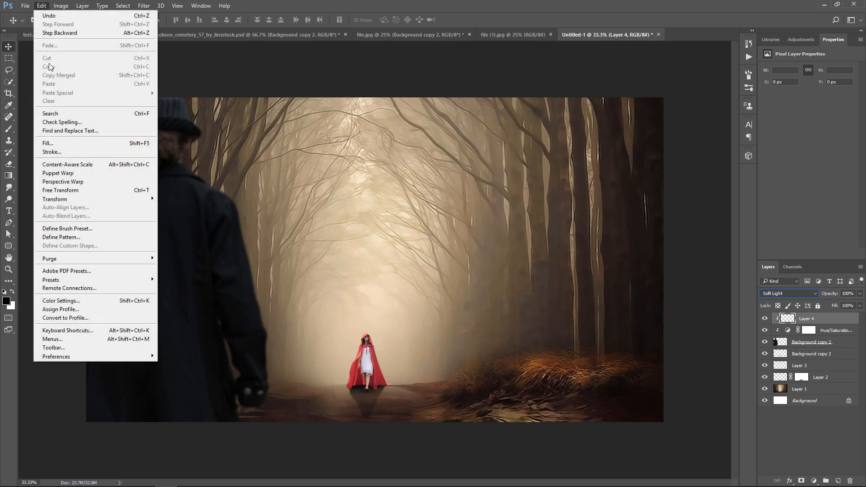
pyautogui.click(57, 145)
pyautogui.click(416, 141)
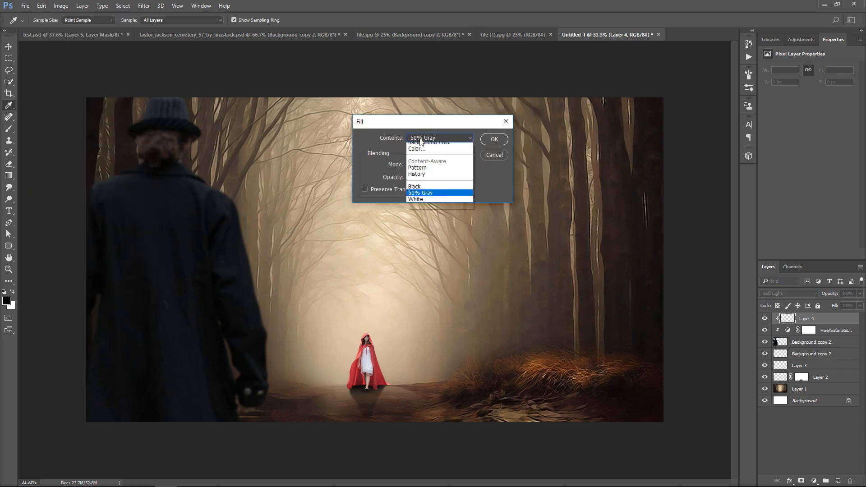
pyautogui.click(432, 205)
pyautogui.click(499, 142)
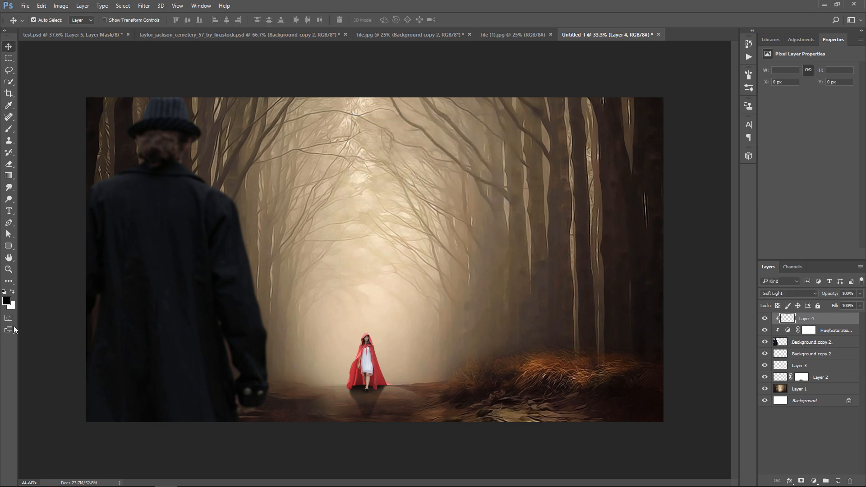
# - Dodge the midtones on the gray layer at 72% exposure to lighten the man's hat, shoulder and sleeve facing the light
pyautogui.click(9, 199)
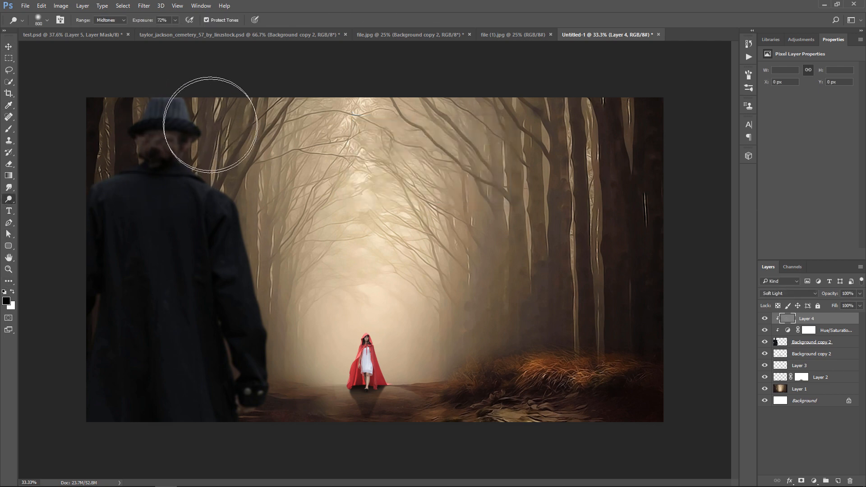
pyautogui.moveTo(296, 294)
pyautogui.mouseDown()
pyautogui.moveTo(310, 397)
pyautogui.moveTo(291, 394)
pyautogui.moveTo(298, 397)
pyautogui.moveTo(277, 273)
pyautogui.moveTo(295, 325)
pyautogui.moveTo(268, 234)
pyautogui.moveTo(239, 203)
pyautogui.moveTo(312, 389)
pyautogui.moveTo(194, 232)
pyautogui.moveTo(373, 248)
pyautogui.moveTo(432, 334)
pyautogui.moveTo(460, 421)
pyautogui.mouseUp()
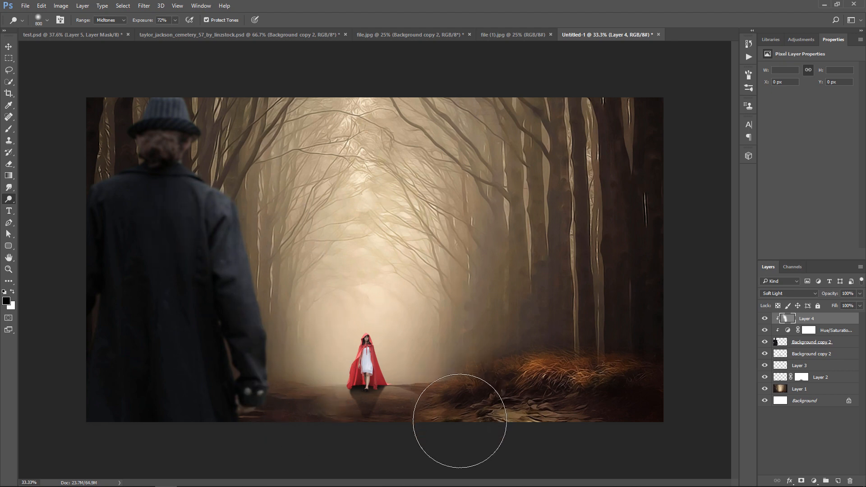
pyautogui.click(11, 48)
# - Add a Brightness/Contrast adjustment clipped to the man with Brightness 28 and Contrast 37
pyautogui.click(815, 481)
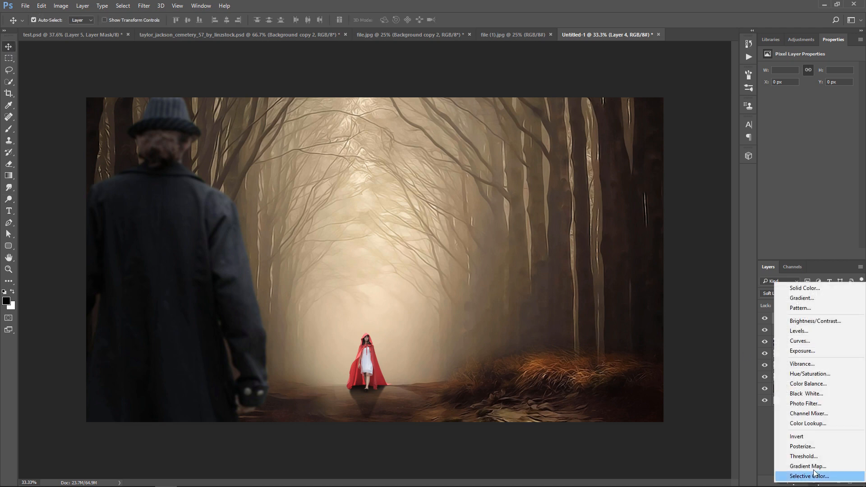
pyautogui.click(815, 323)
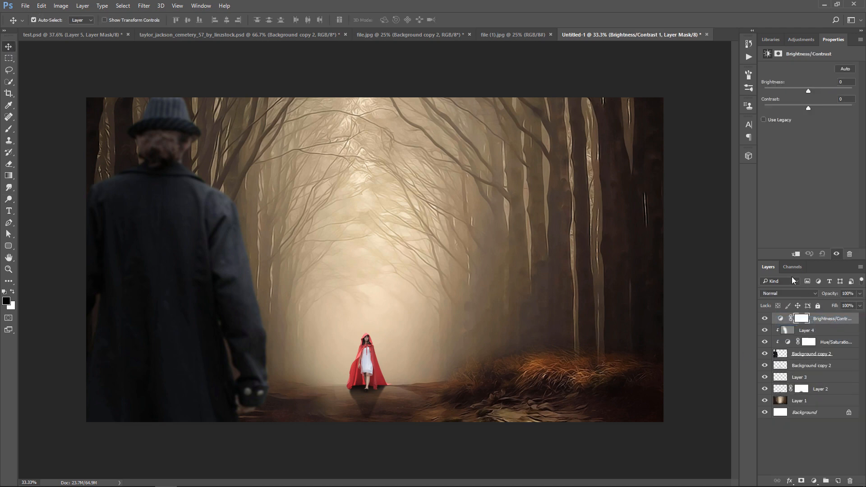
pyautogui.click(795, 254)
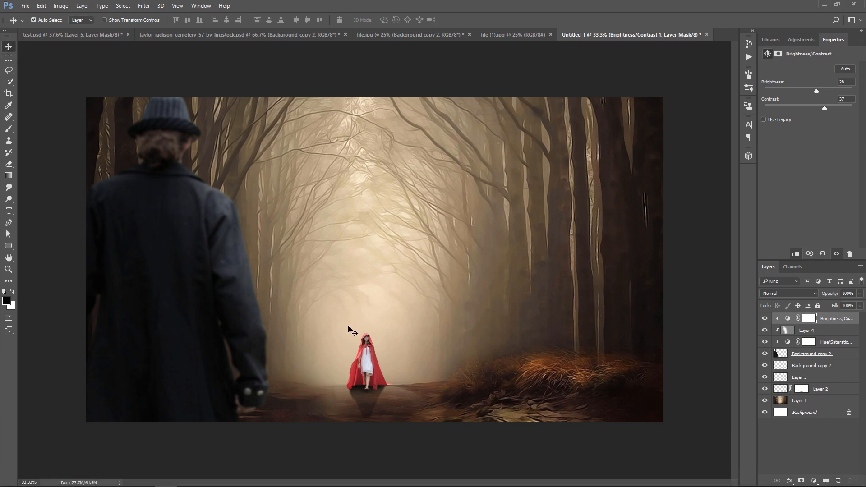
# - Group all man, woman and shadow layers above the forest layer and merge the group into one layer
pyautogui.keyDown('ctrl'); pyautogui.click(835, 332); pyautogui.keyUp('ctrl')
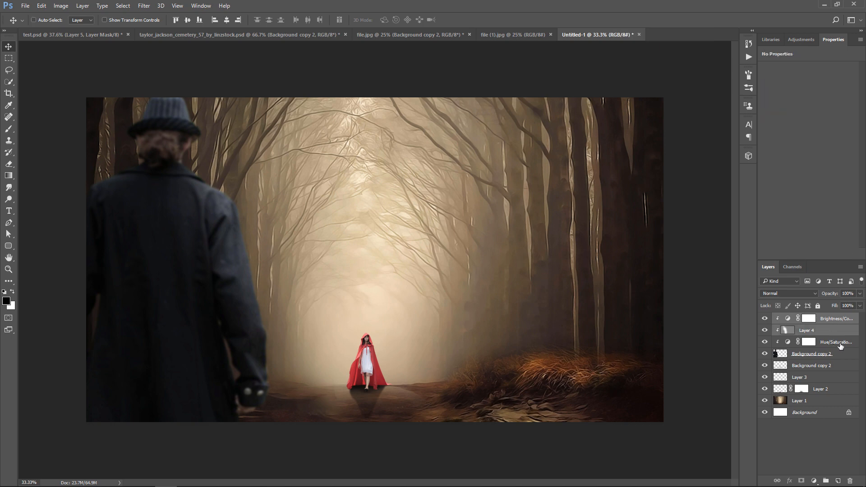
pyautogui.keyDown('ctrl'); pyautogui.click(840, 344); pyautogui.keyUp('ctrl')
pyautogui.keyDown('ctrl'); pyautogui.click(834, 357); pyautogui.keyUp('ctrl')
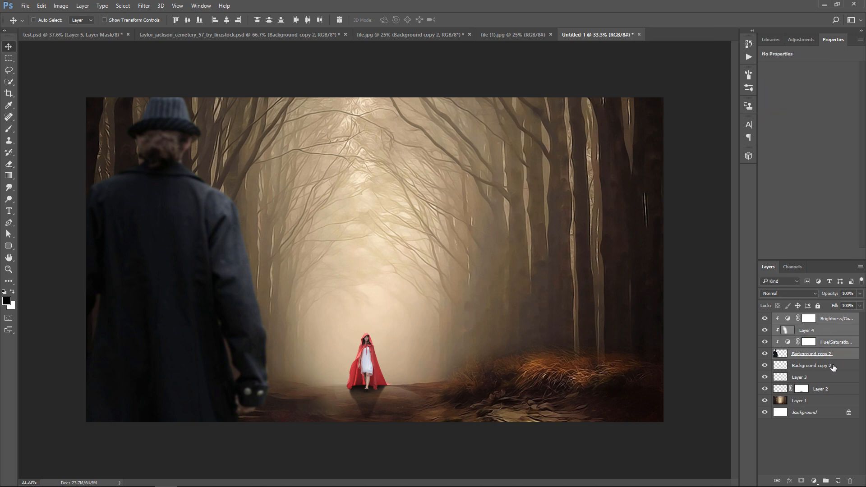
pyautogui.keyDown('ctrl'); pyautogui.click(834, 367); pyautogui.keyUp('ctrl')
pyautogui.keyDown('ctrl'); pyautogui.click(829, 381); pyautogui.keyUp('ctrl')
pyautogui.keyDown('ctrl'); pyautogui.click(831, 390); pyautogui.keyUp('ctrl')
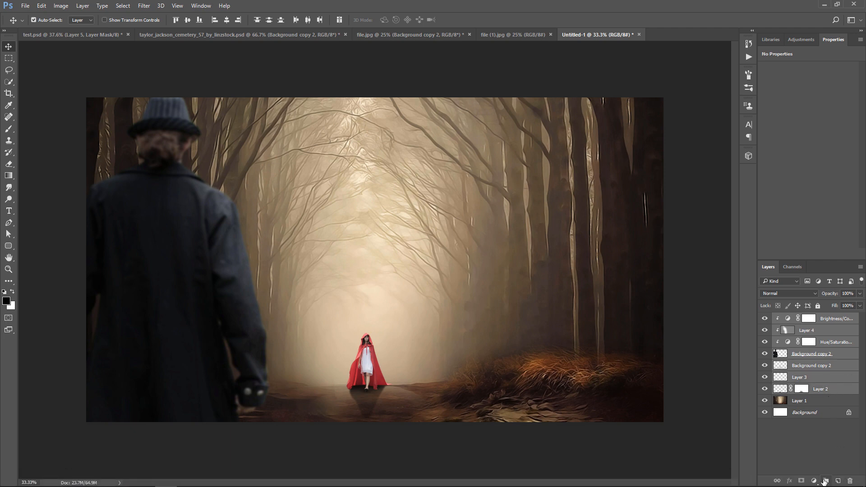
pyautogui.click(826, 481)
pyautogui.click(764, 319)
pyautogui.click(764, 319)
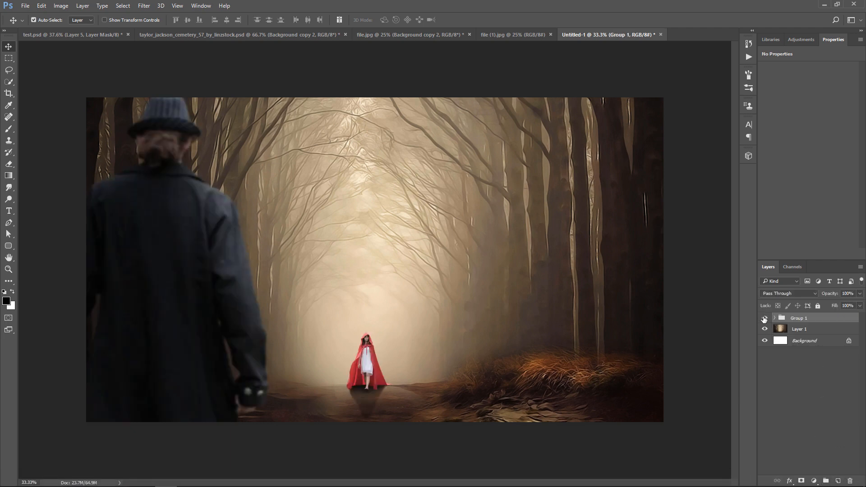
pyautogui.rightClick(815, 321)
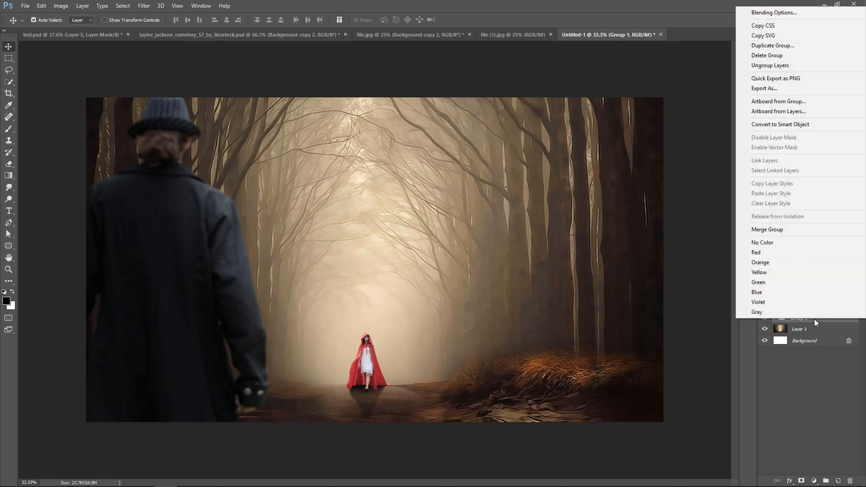
pyautogui.click(794, 230)
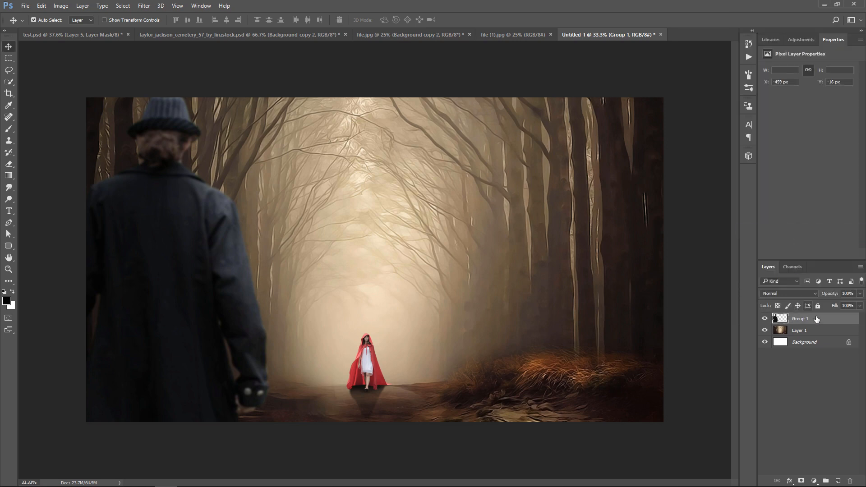
# - Filter the merged figures layer with Topaz Clean 3 using the Fluid Edges preset from the Stylized Edges Collection
pyautogui.click(144, 6)
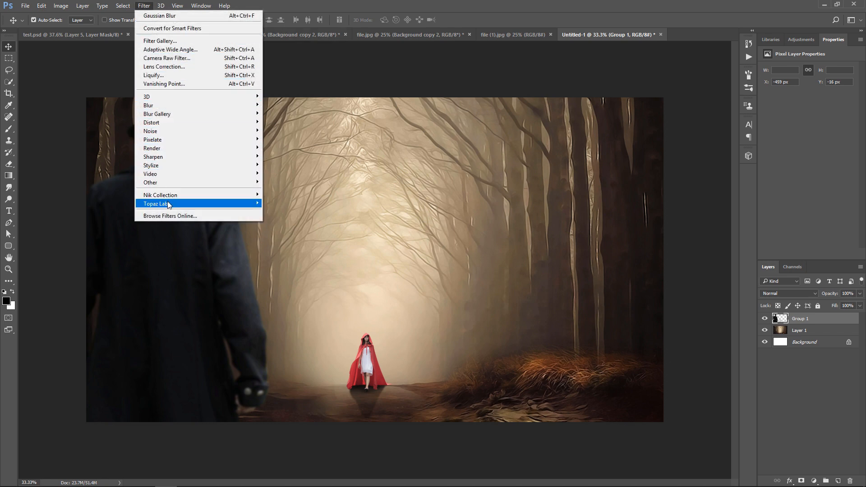
pyautogui.moveTo(169, 206)
pyautogui.click(297, 229)
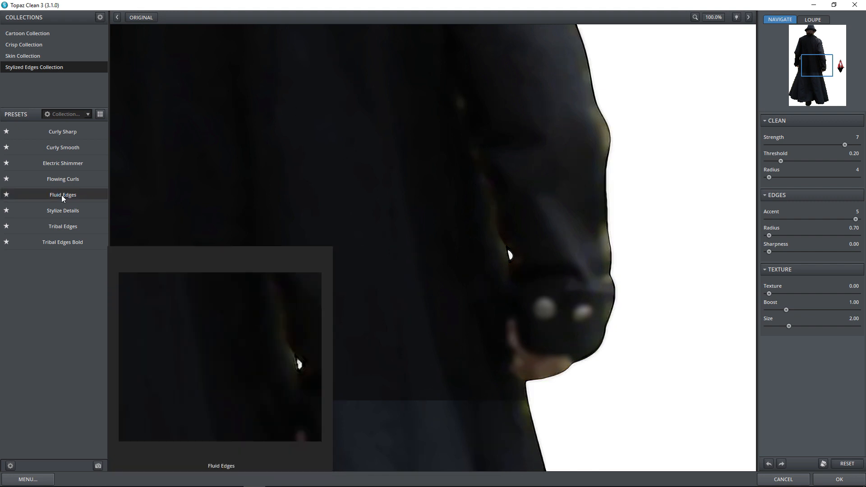
pyautogui.click(62, 195)
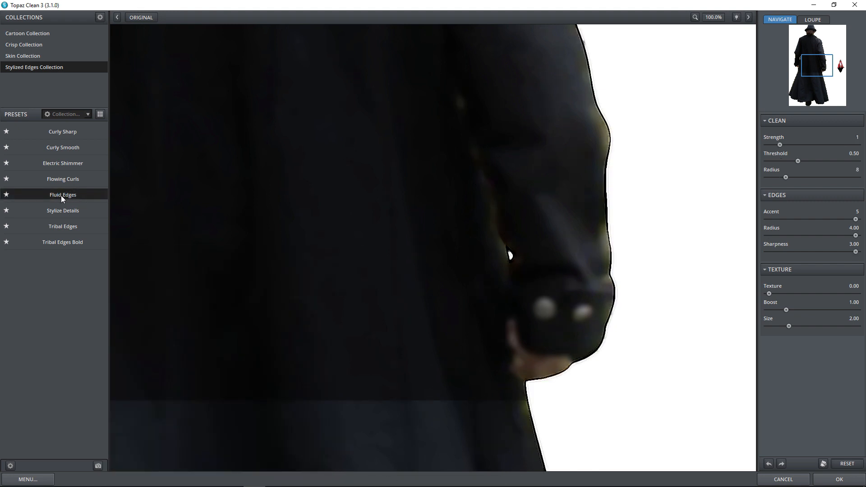
pyautogui.click(838, 482)
pyautogui.press('Return')
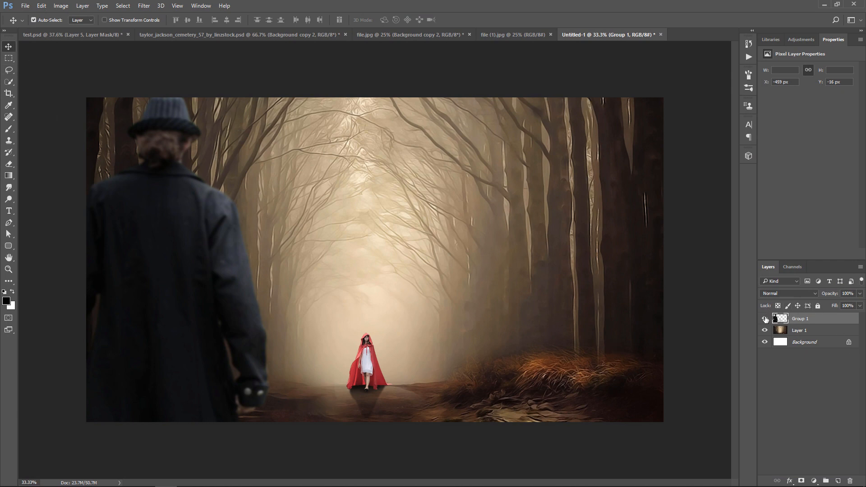
pyautogui.press('Down')
pyautogui.press('Down')
pyautogui.press('Down')
# - Stamp all visible layers onto a new top layer and apply Color Efex Pro 4's Brilliance / Warmth filter with 67% warmth
pyautogui.click(838, 481)
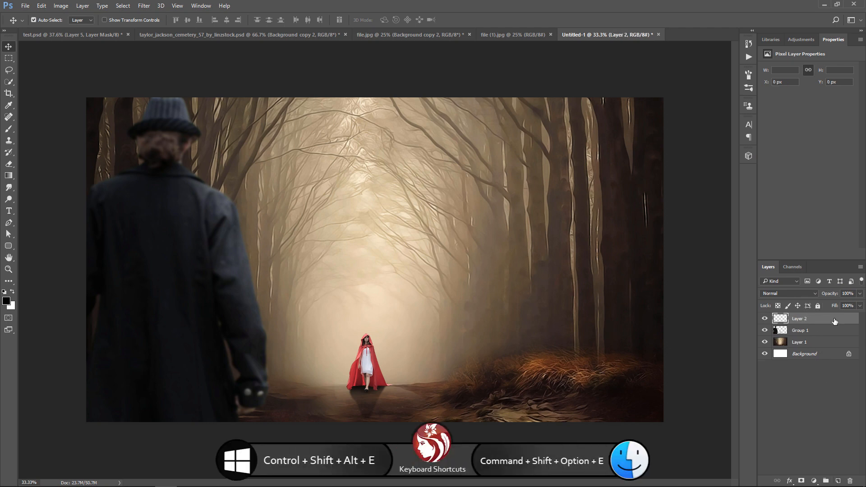
pyautogui.hotkey('ctrl', 'shift', 'alt', 'e')
pyautogui.click(144, 5)
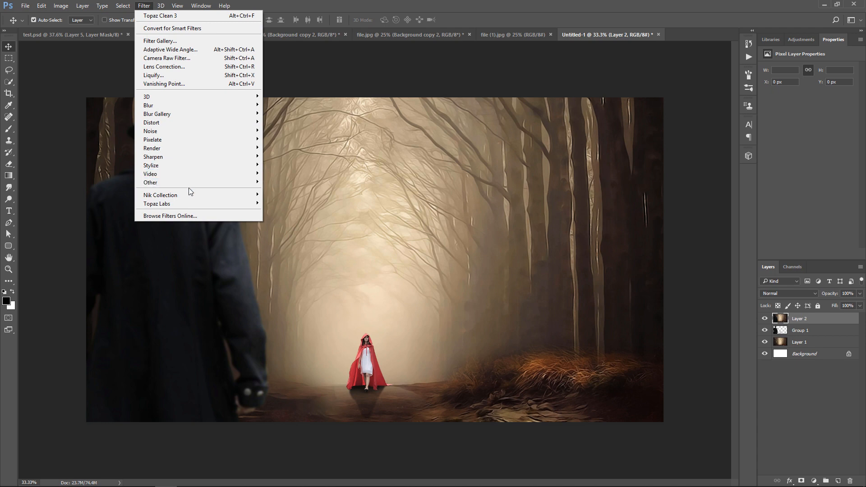
pyautogui.moveTo(190, 195)
pyautogui.click(296, 204)
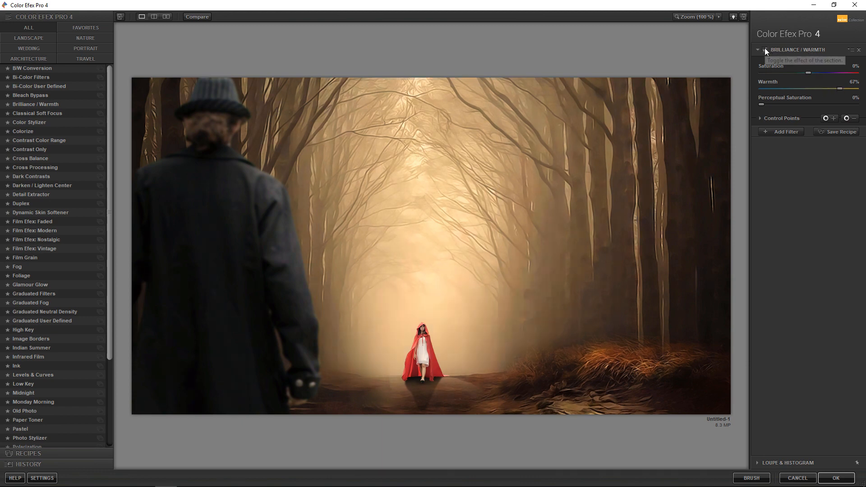
# - Add a Cross Processing filter to the Color Efex stack using method C04 at 33% strength
pyautogui.click(778, 131)
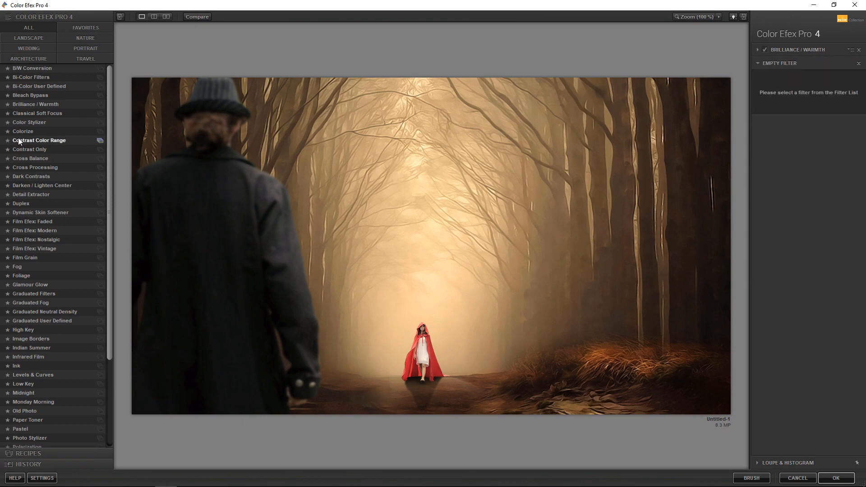
pyautogui.click(29, 169)
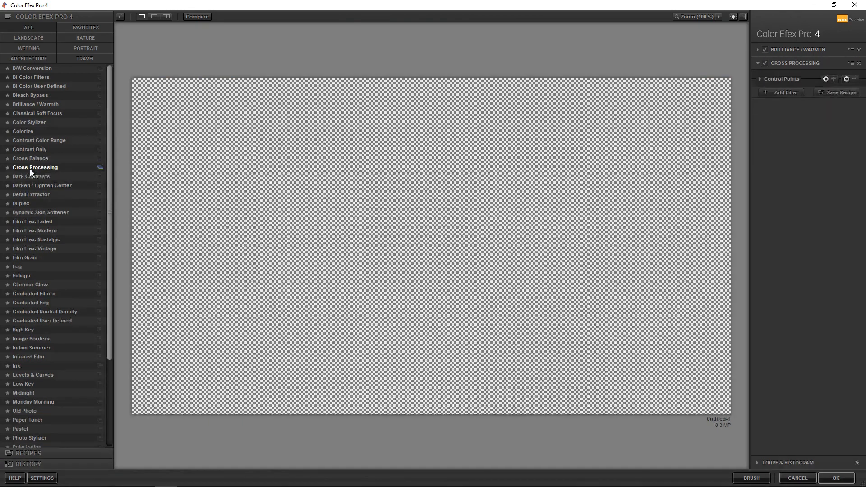
pyautogui.click(844, 84)
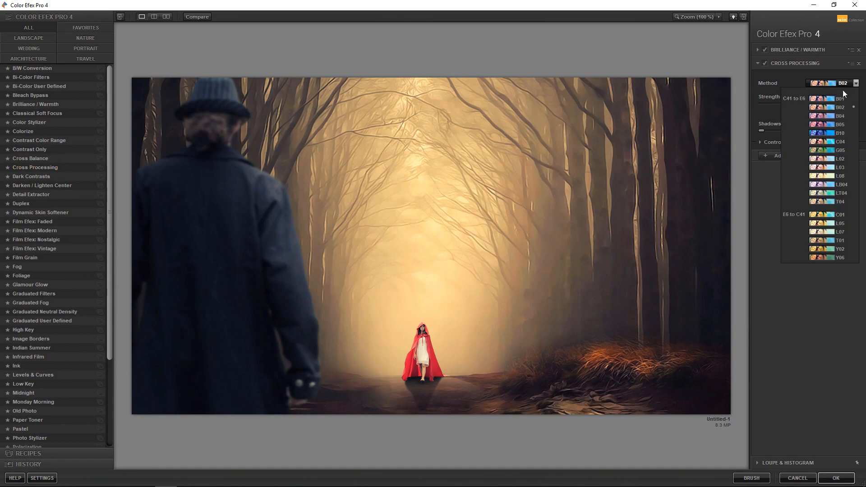
pyautogui.click(827, 142)
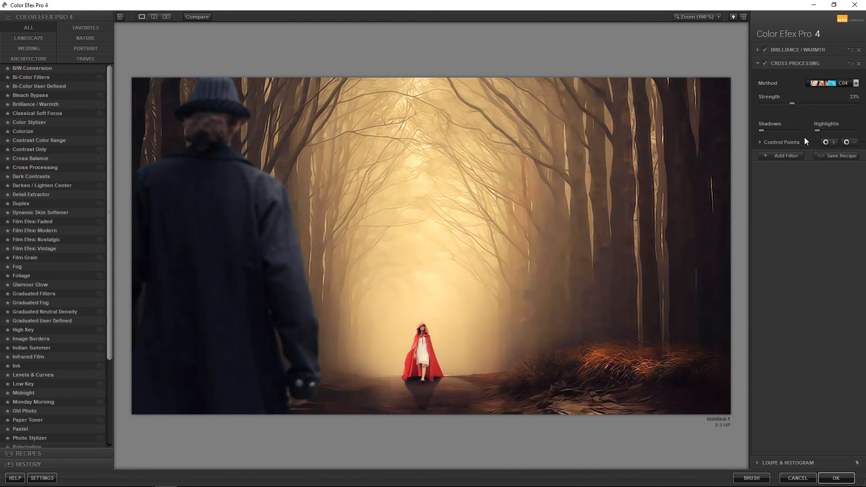
# - Add a Glamour Glow filter with Glow 27% and Saturation -29%, and apply the filter stack to the image
pyautogui.click(789, 155)
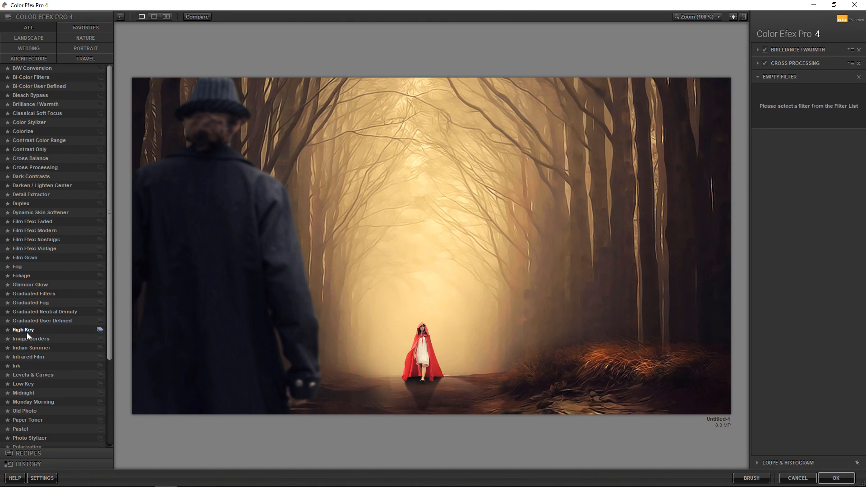
pyautogui.click(33, 284)
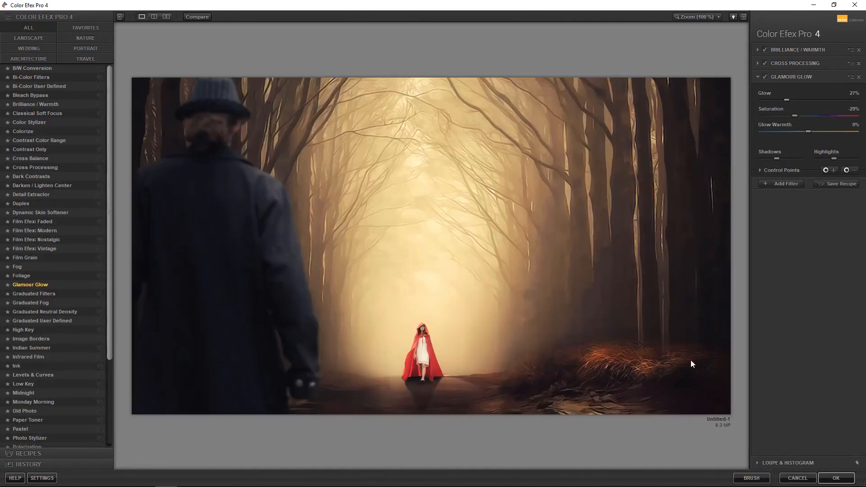
pyautogui.click(786, 183)
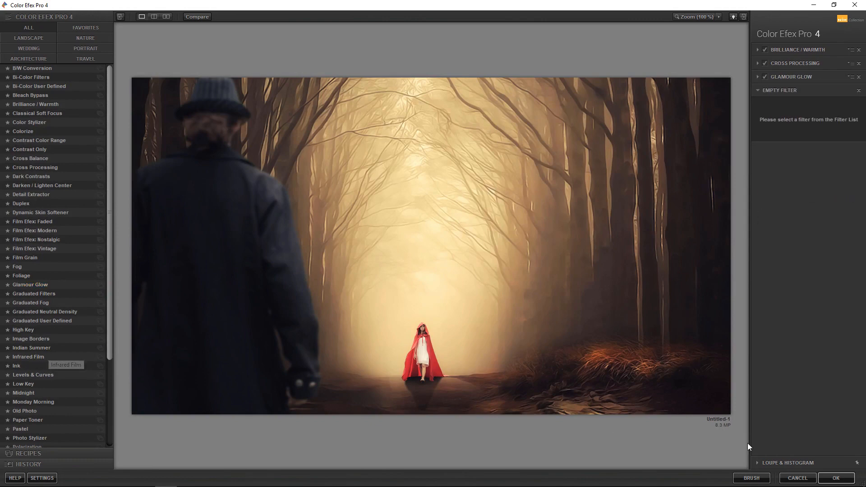
pyautogui.click(836, 478)
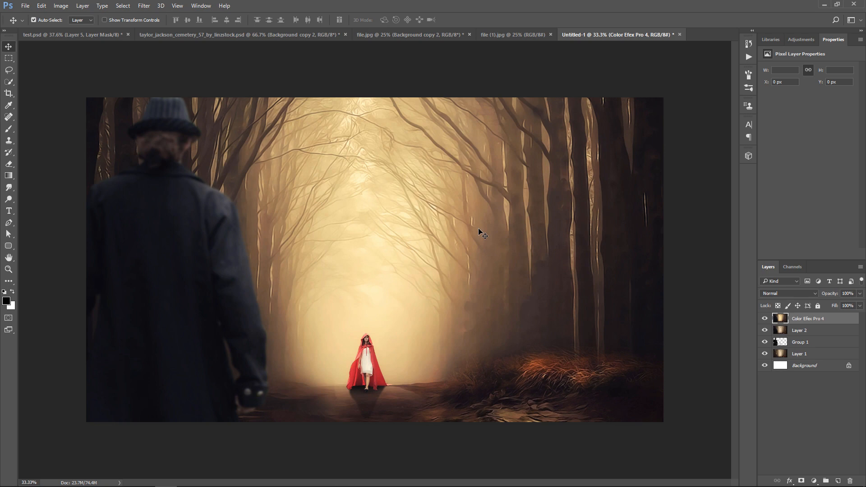
# - Add a Color Balance adjustment layer above the Color Efex layer and shift the midtones toward blue and cyan
pyautogui.click(815, 482)
pyautogui.click(809, 382)
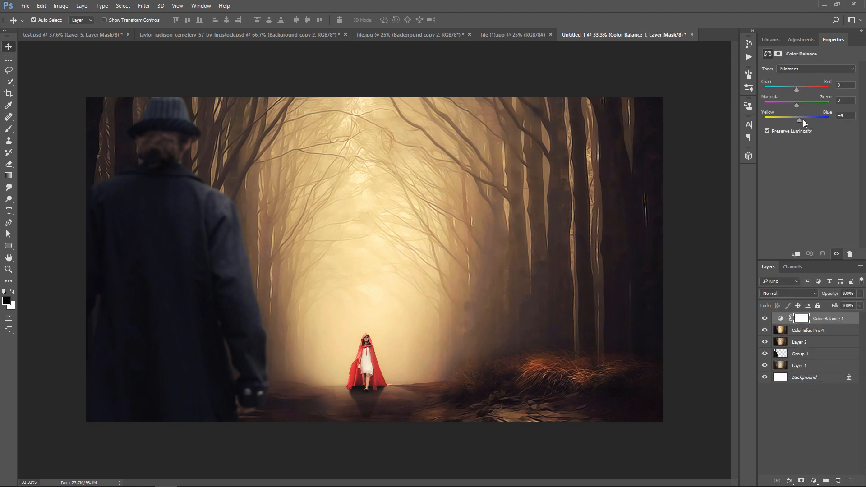
pyautogui.moveTo(803, 120); pyautogui.dragTo(805, 120)
pyautogui.moveTo(798, 86); pyautogui.dragTo(790, 88)
# - Create a new empty layer and set up a 100% opacity brush with a 3000 px fog-shaped tip
pyautogui.click(838, 481)
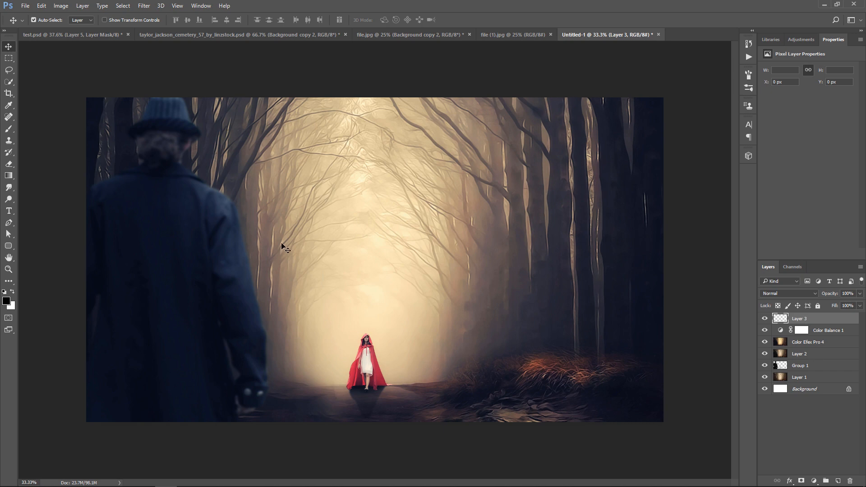
pyautogui.click(8, 129)
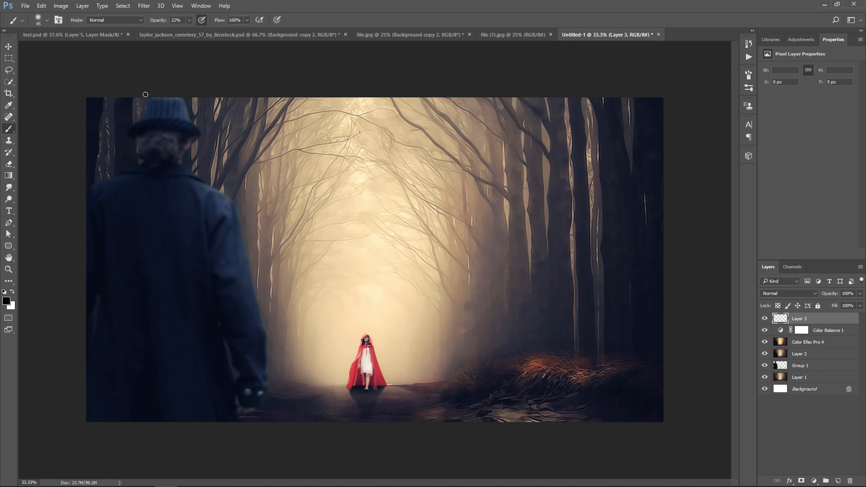
pyautogui.click(189, 20)
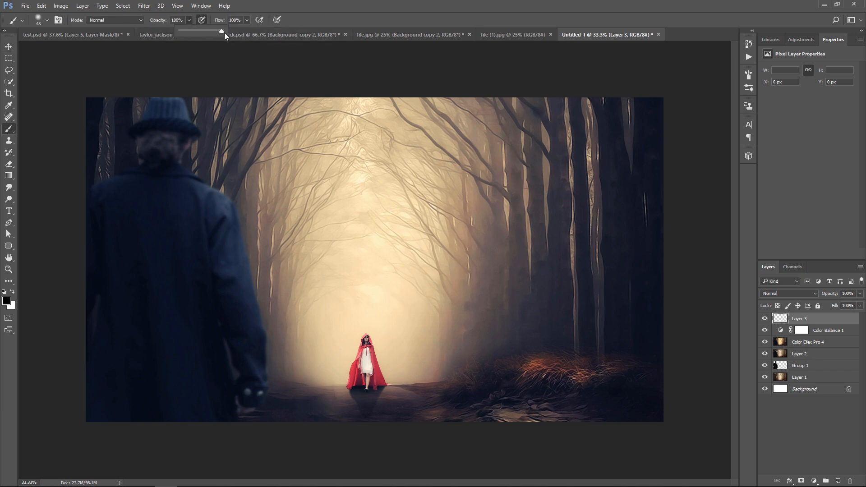
pyautogui.click(37, 20)
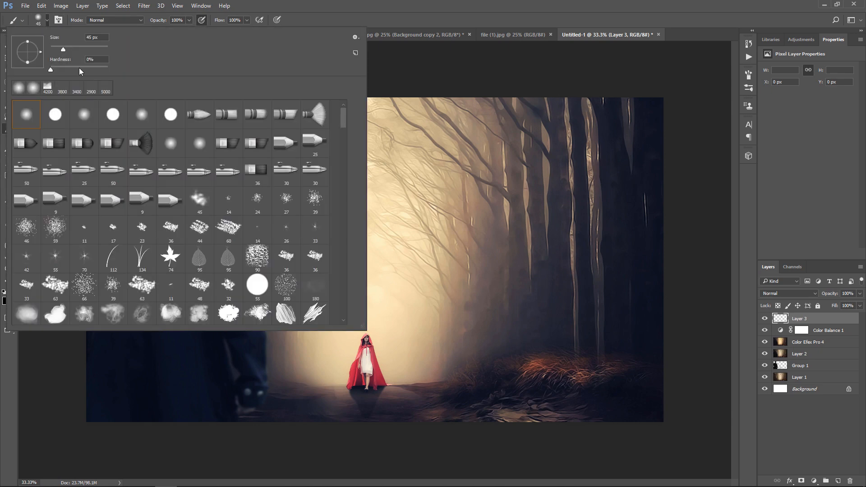
pyautogui.scroll(-5, 182, 262)
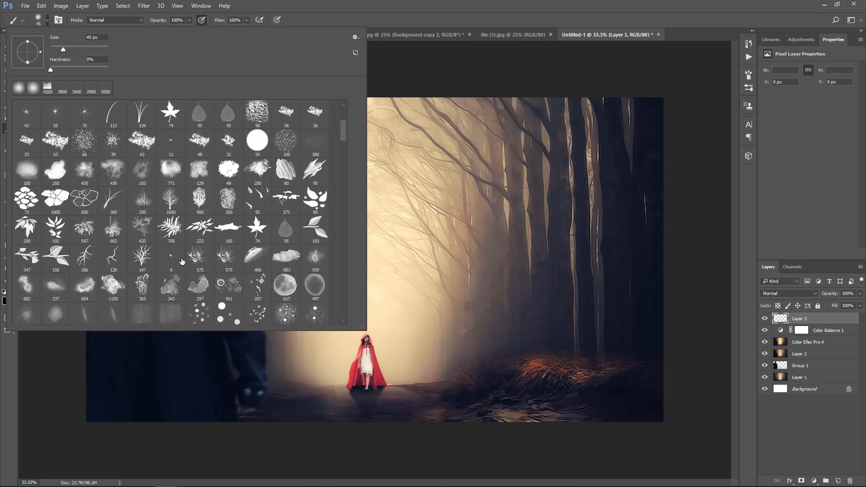
pyautogui.scroll(-5, 182, 261)
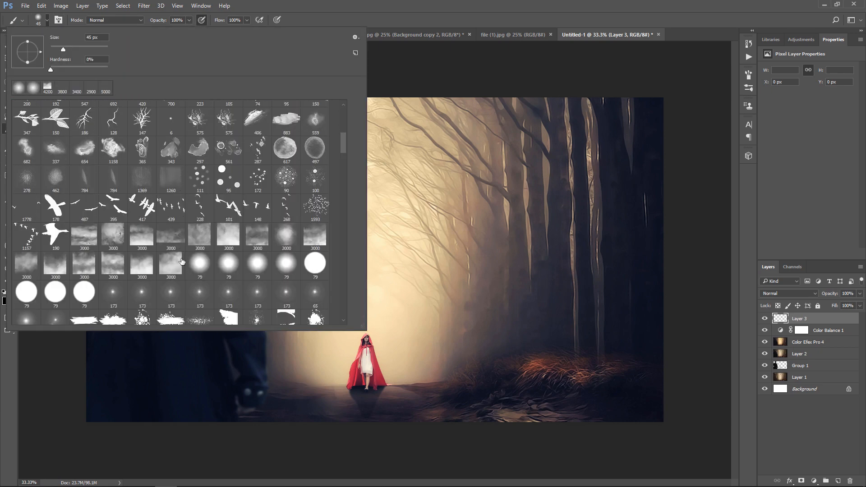
pyautogui.click(142, 265)
pyautogui.click(539, 7)
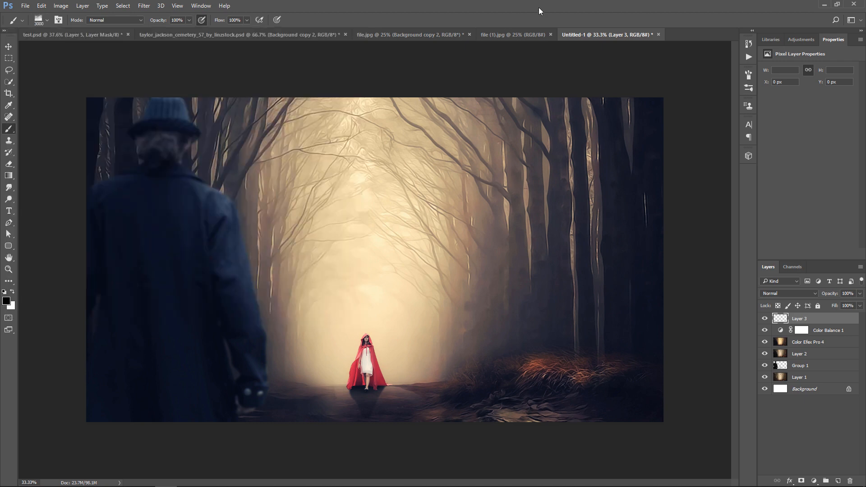
# - Stamp white fog once across the bottom of the scene with the fog brush enlarged to 4000 px
pyautogui.press(']')
pyautogui.press(']')
pyautogui.press(']')
pyautogui.press(']')
pyautogui.press(']')
pyautogui.press(']')
pyautogui.press(']')
pyautogui.press(']')
pyautogui.press(']')
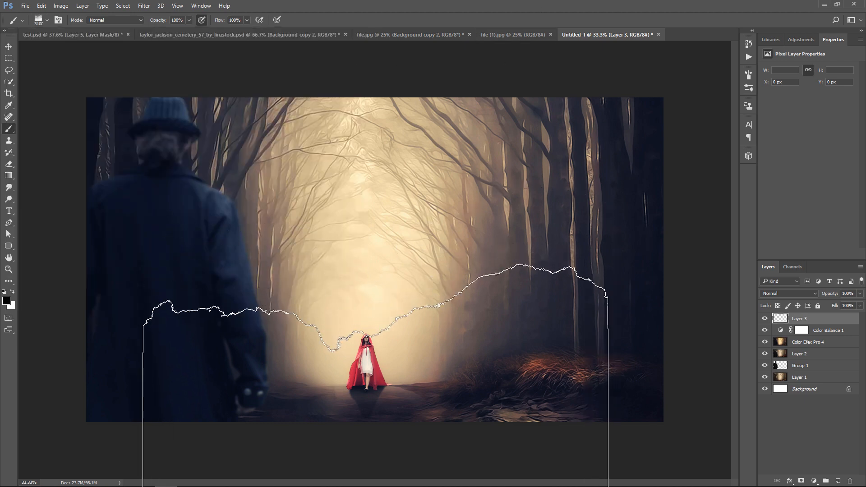
pyautogui.press(']')
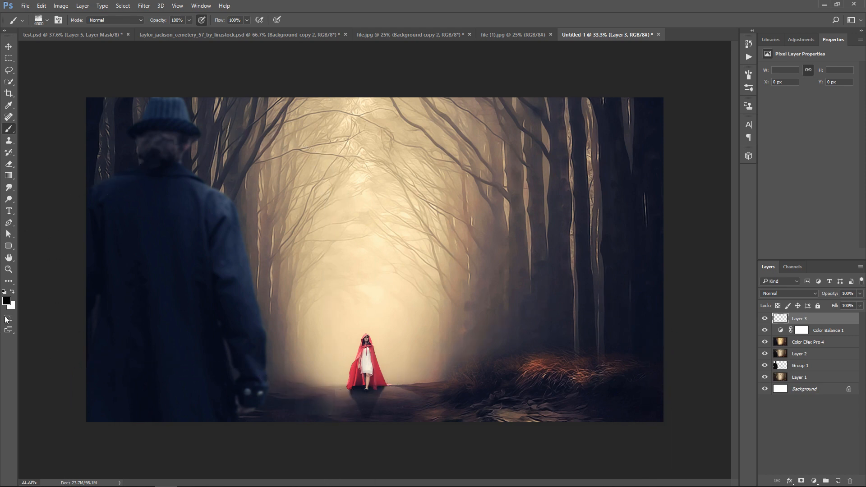
pyautogui.click(12, 293)
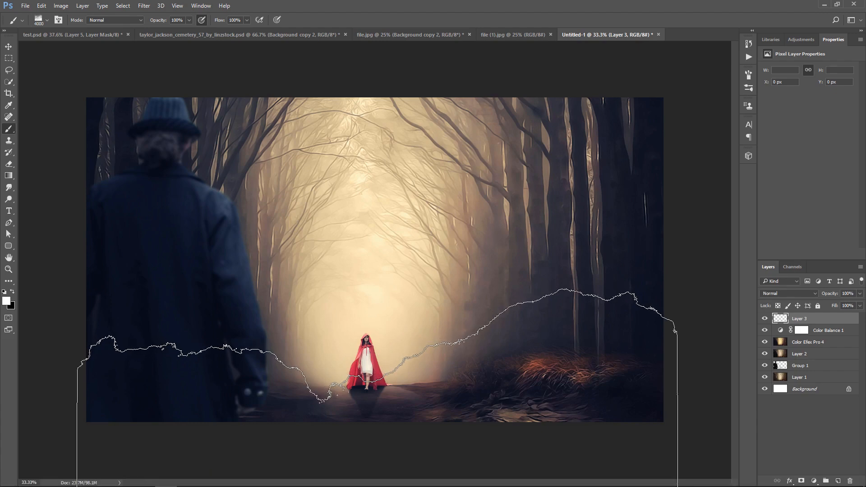
pyautogui.click(377, 434)
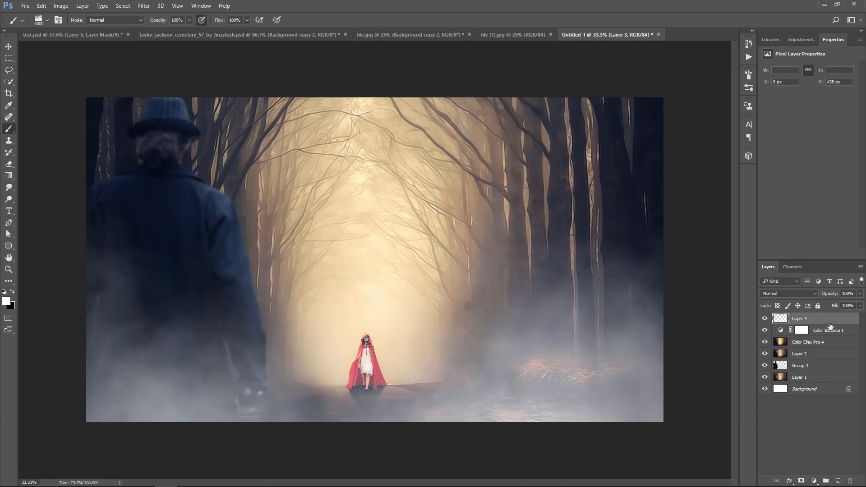
# - Add a layer mask to the fog layer and choose a soft round brush with 0% hardness for masking
pyautogui.click(814, 481)
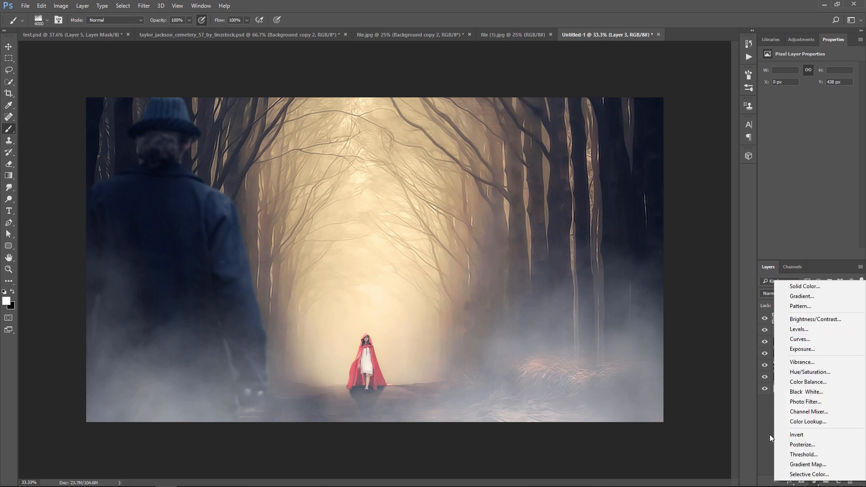
pyautogui.click(766, 460)
pyautogui.click(801, 481)
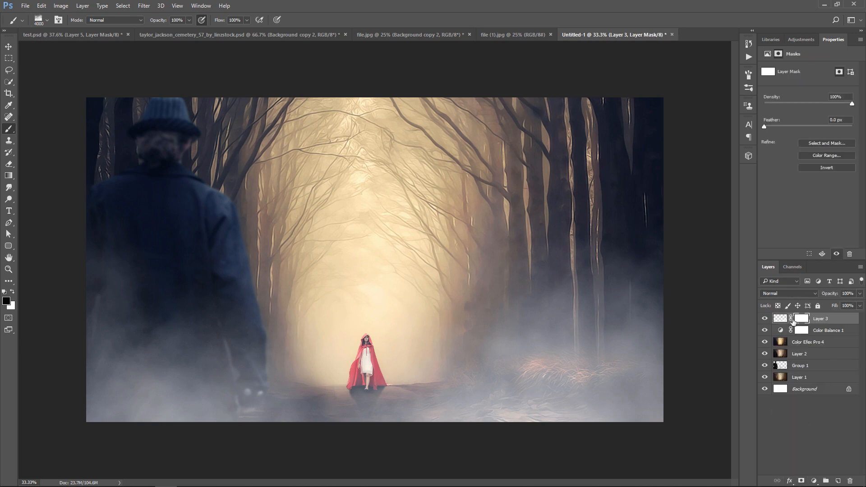
pyautogui.press('x')
pyautogui.click(38, 22)
pyautogui.click(46, 88)
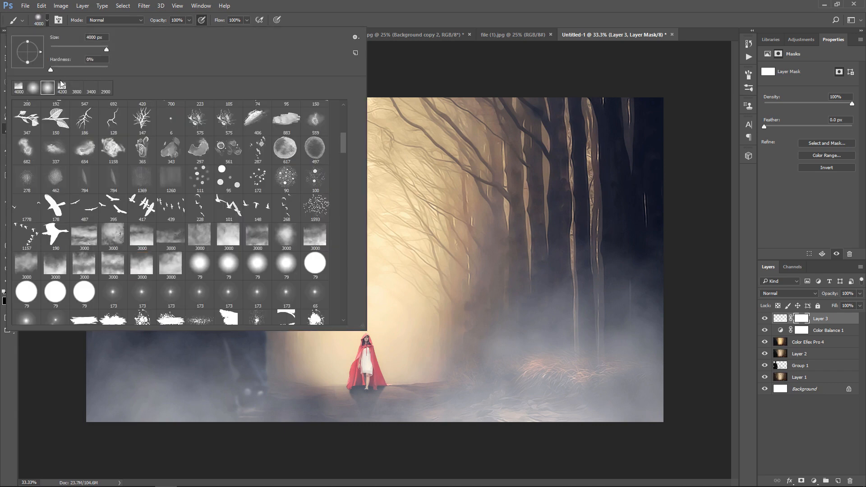
pyautogui.click(453, 3)
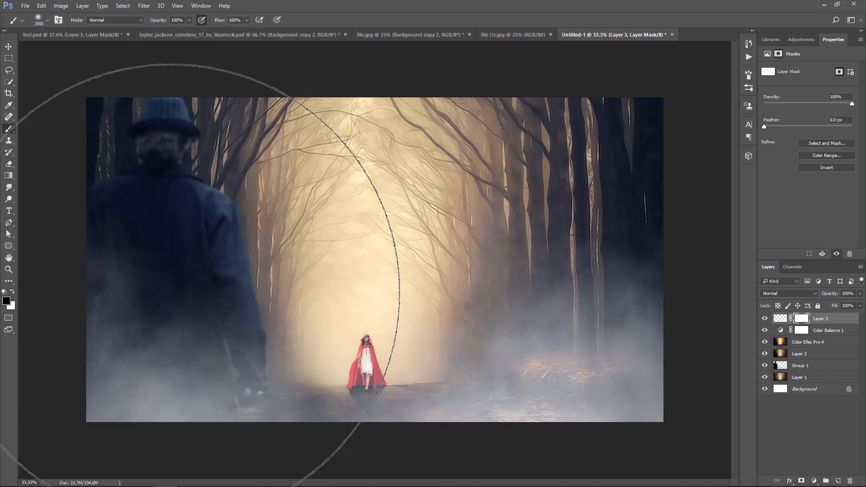
# - Mask the fog off the foreground man with a black soft brush at 50% opacity, reduced to 2000 px
pyautogui.press('[')
pyautogui.press('[')
pyautogui.press('[')
pyautogui.press('[')
pyautogui.press('[')
pyautogui.press('[')
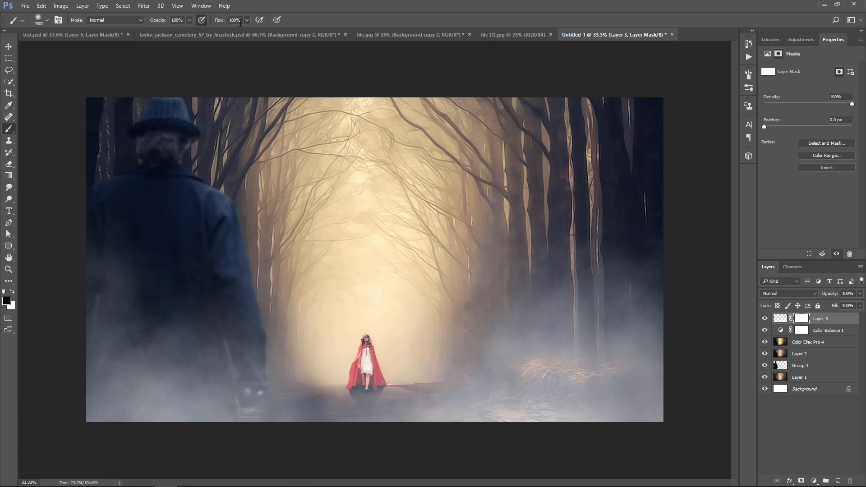
pyautogui.moveTo(190, 20); pyautogui.dragTo(167, 30)
pyautogui.press('[')
pyautogui.press('[')
pyautogui.press('[')
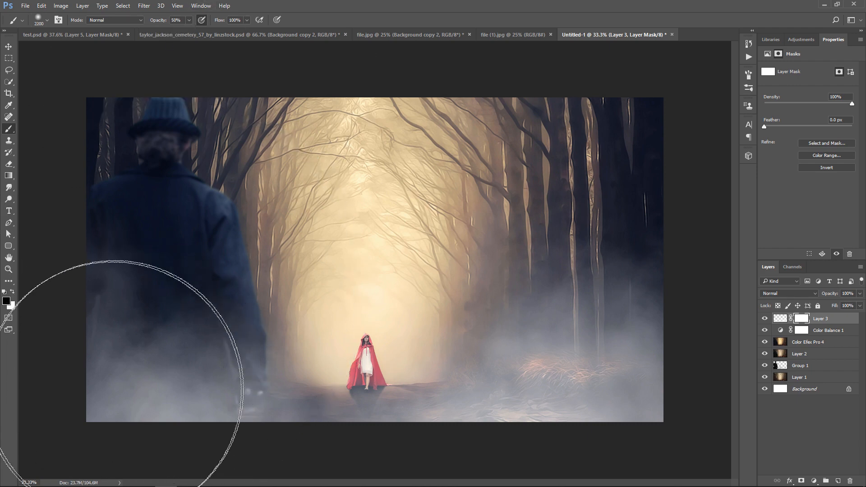
pyautogui.click(130, 377)
pyautogui.press('[')
pyautogui.press('[')
pyautogui.moveTo(136, 373)
pyautogui.mouseDown()
pyautogui.moveTo(152, 386)
pyautogui.moveTo(131, 403)
pyautogui.mouseUp()
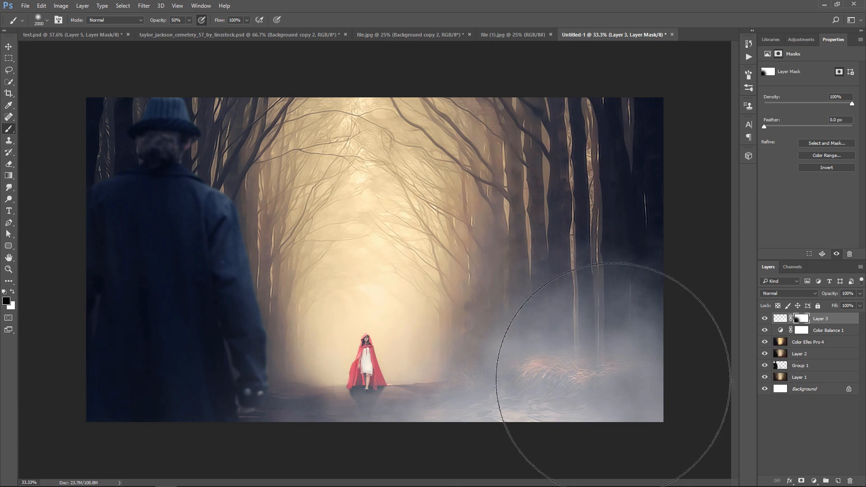
# - Lower the fog layer's opacity to 55% and mask away fog over the right-hand trees with a 1900 px brush
pyautogui.press('[')
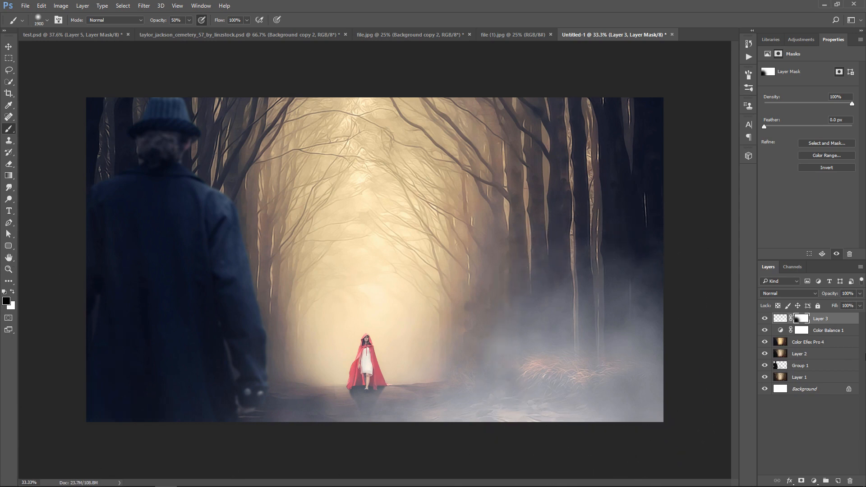
pyautogui.click(860, 294)
pyautogui.moveTo(861, 305); pyautogui.dragTo(848, 306)
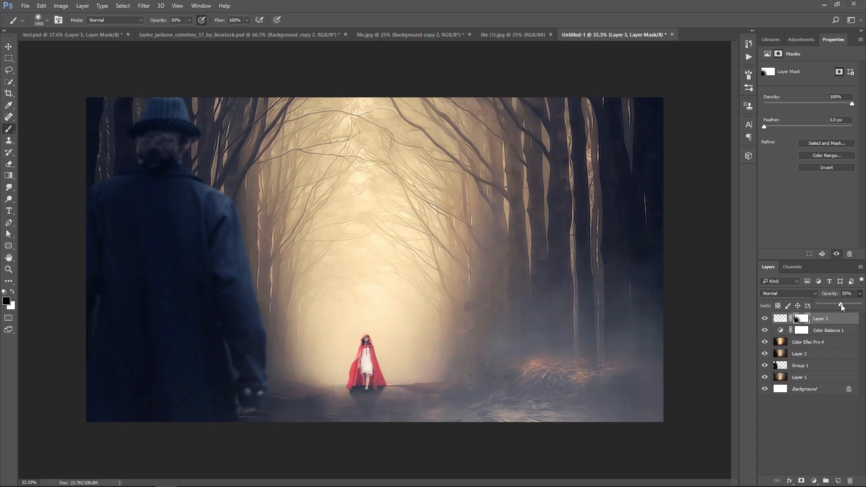
pyautogui.click(636, 288)
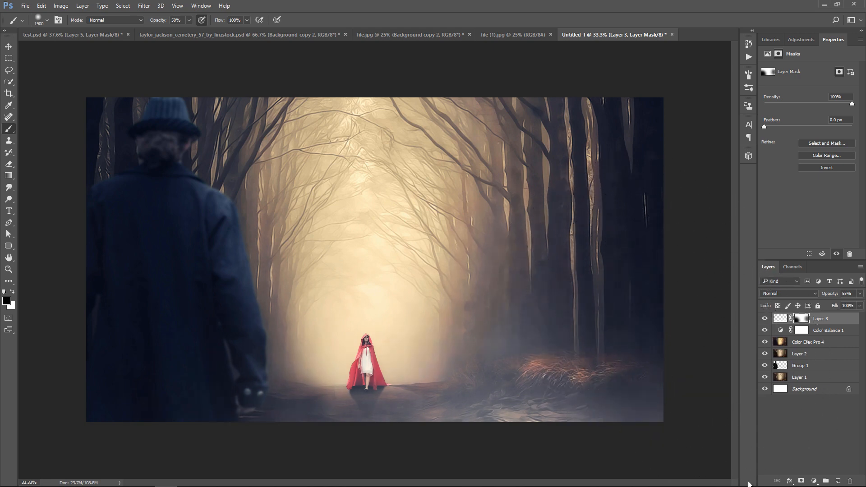
pyautogui.click(642, 275)
pyautogui.moveTo(736, 486)
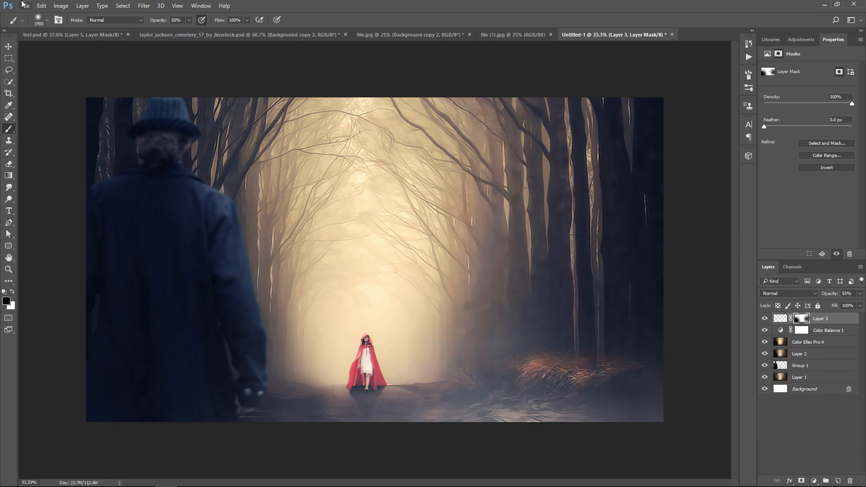
pyautogui.click(9, 45)
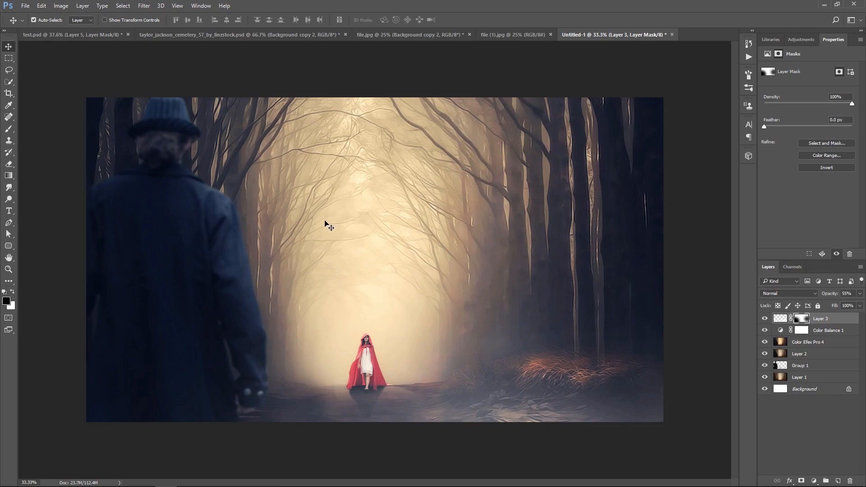